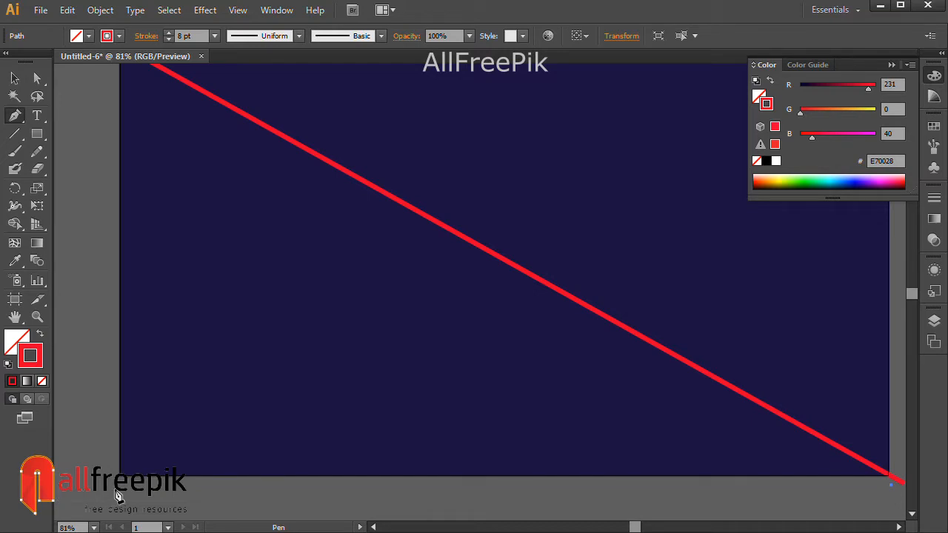
Finish the L-shaped Pen path outside the artboard's lower and left edges, with points at about (-18, 736) px and (-18, -4) px
click(111, 495)
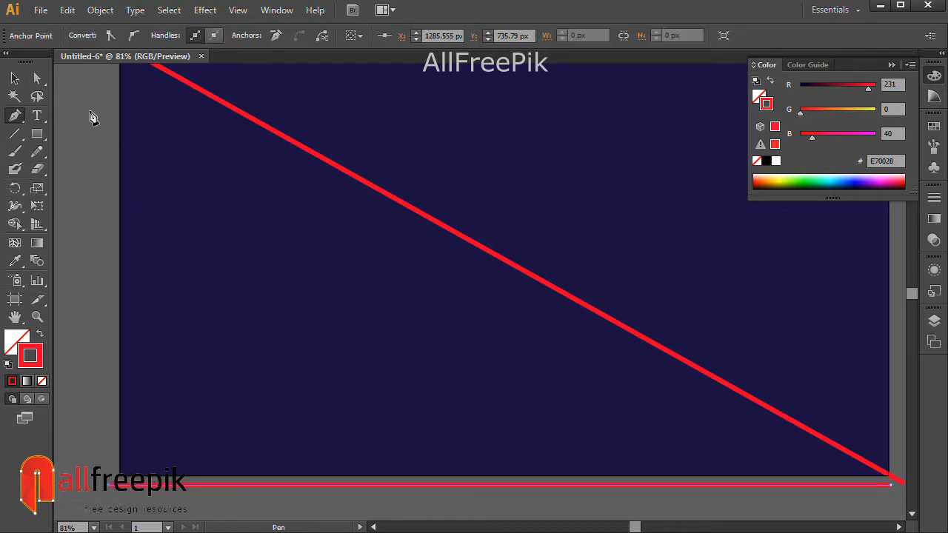
drag(89, 138, 105, 221)
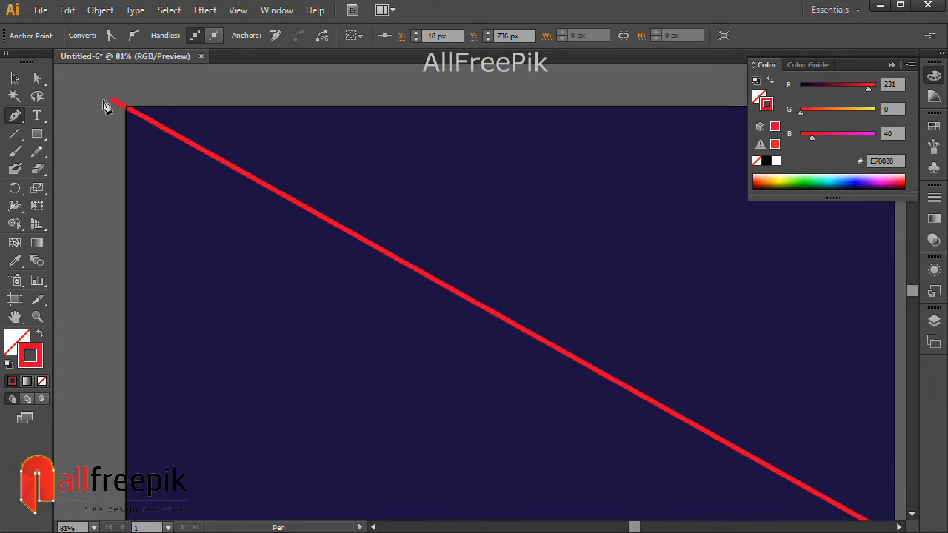
click(114, 103)
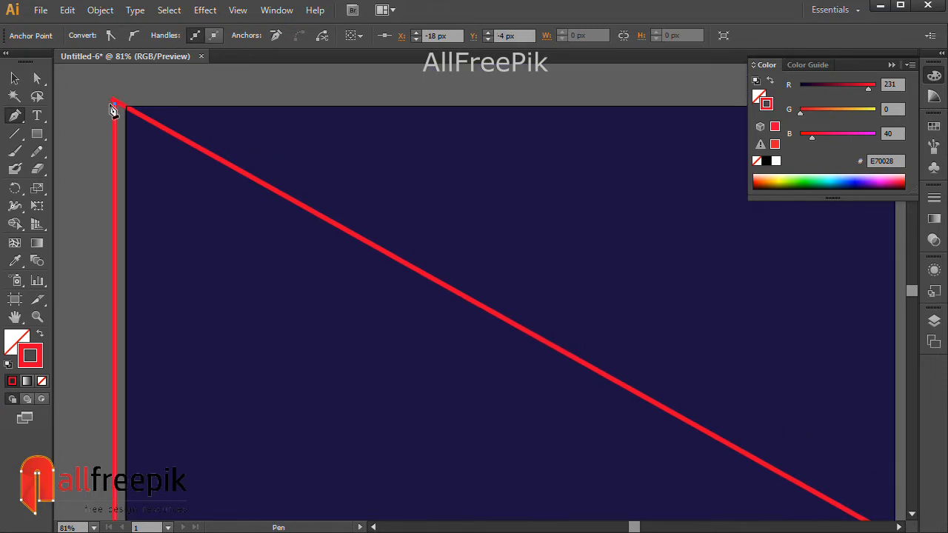
click(13, 81)
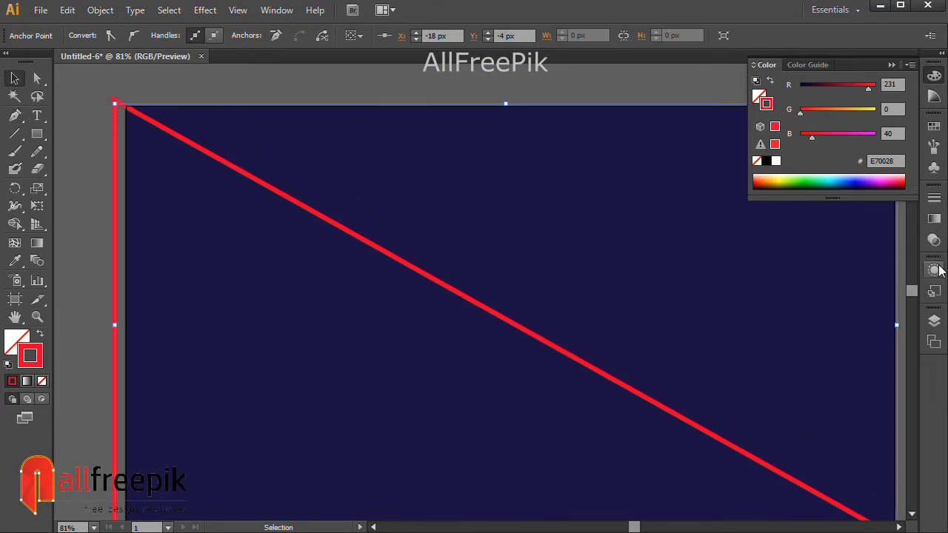
Apply a linear gradient to the L-shaped path's stroke, running from red to pink R=212 G=20 B=90
click(935, 221)
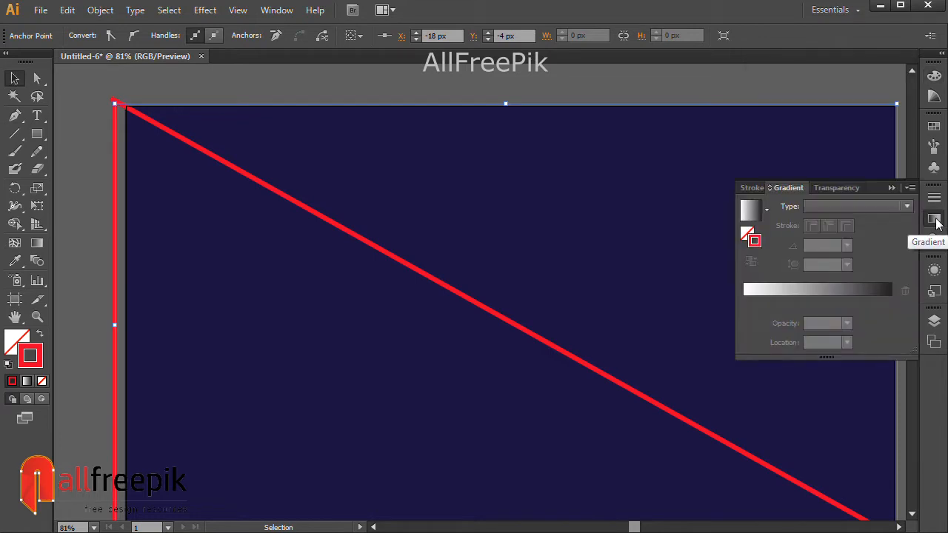
click(808, 294)
drag(449, 390, 466, 304)
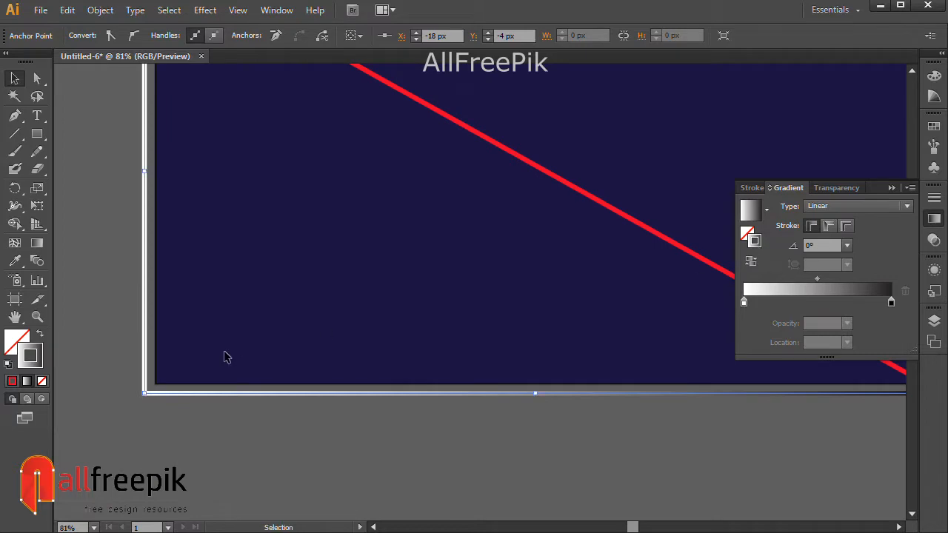
double_click(744, 302)
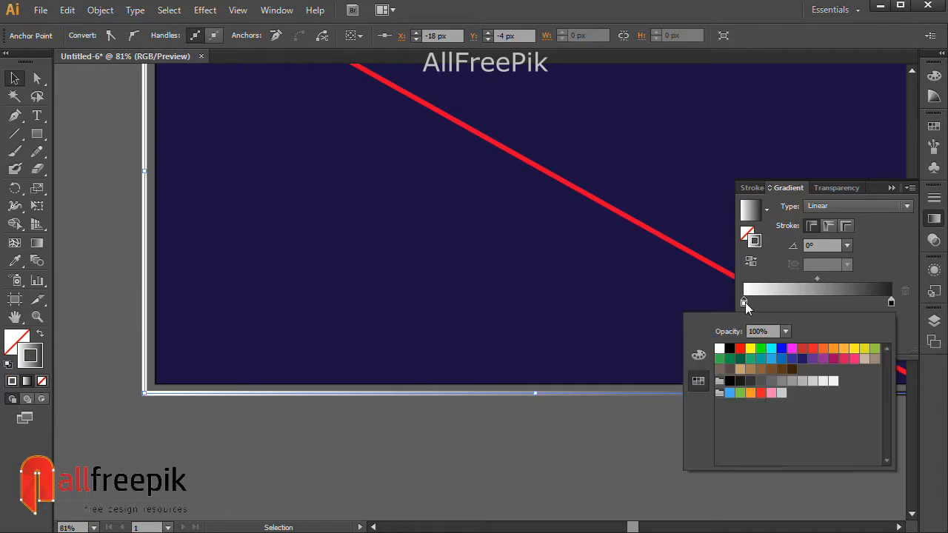
click(813, 348)
click(891, 302)
double_click(890, 302)
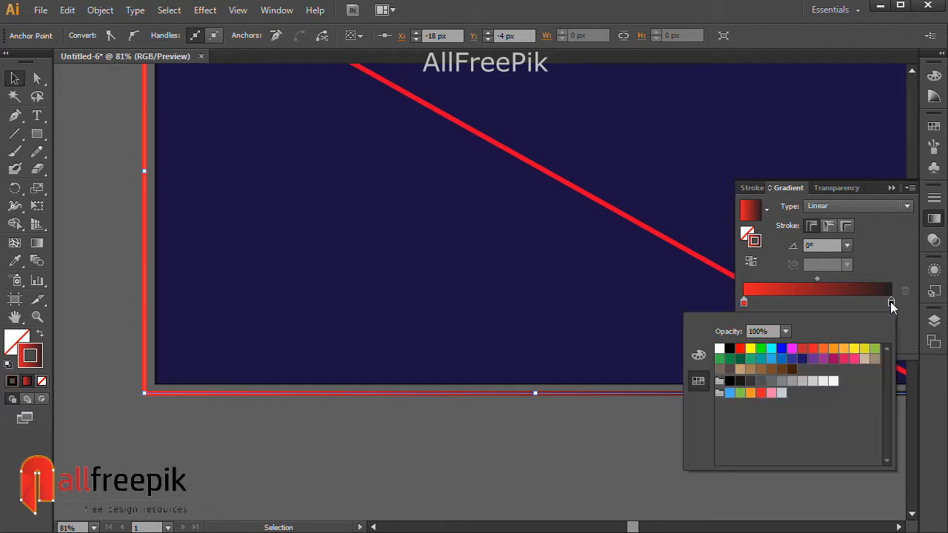
click(843, 359)
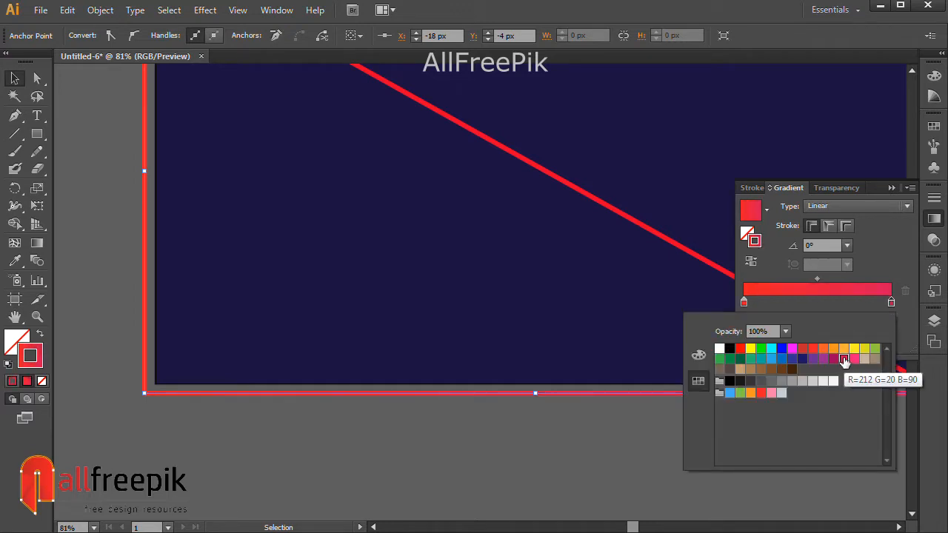
click(584, 450)
Make the L-shaped path's stroke gradient pink at both ends, with the red stop in between at 53.69%
drag(676, 453, 586, 479)
drag(650, 467, 649, 471)
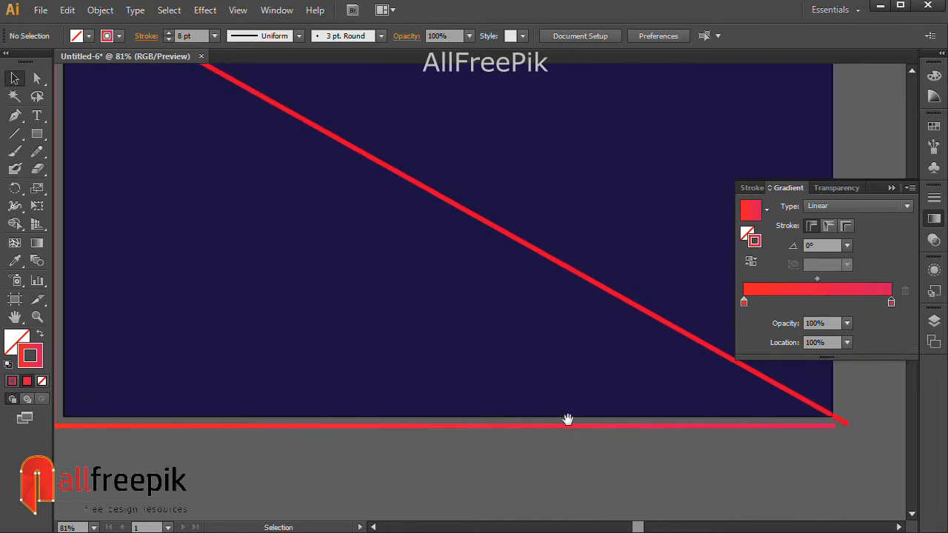
drag(487, 382, 587, 425)
click(573, 466)
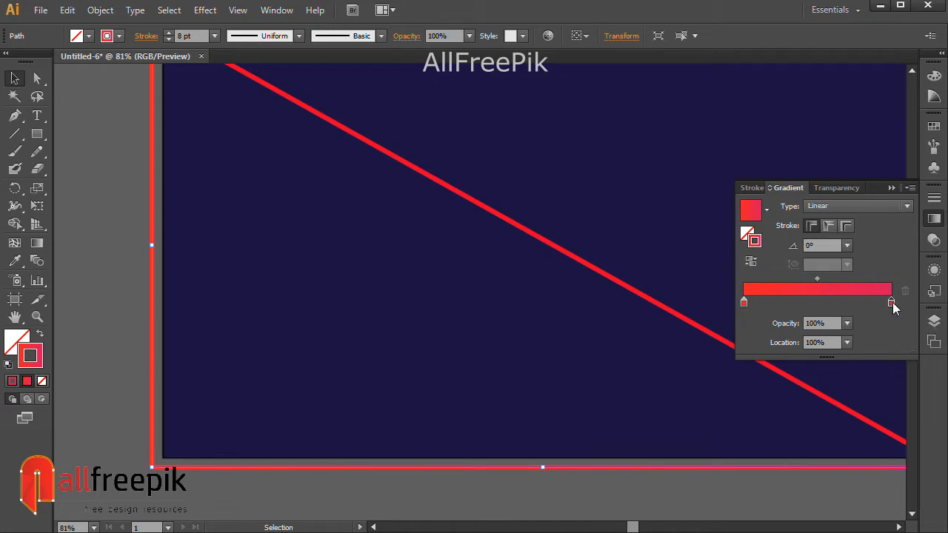
drag(863, 305, 742, 303)
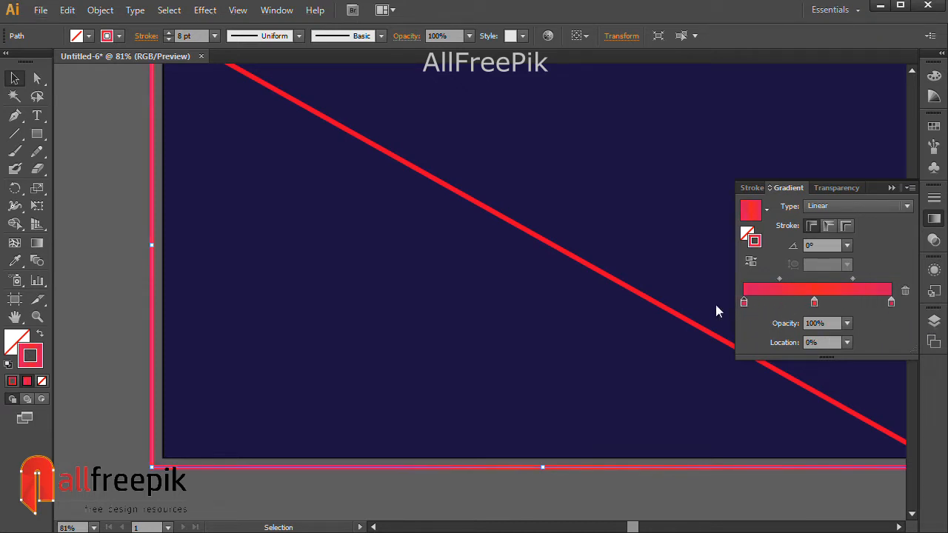
drag(813, 304, 824, 310)
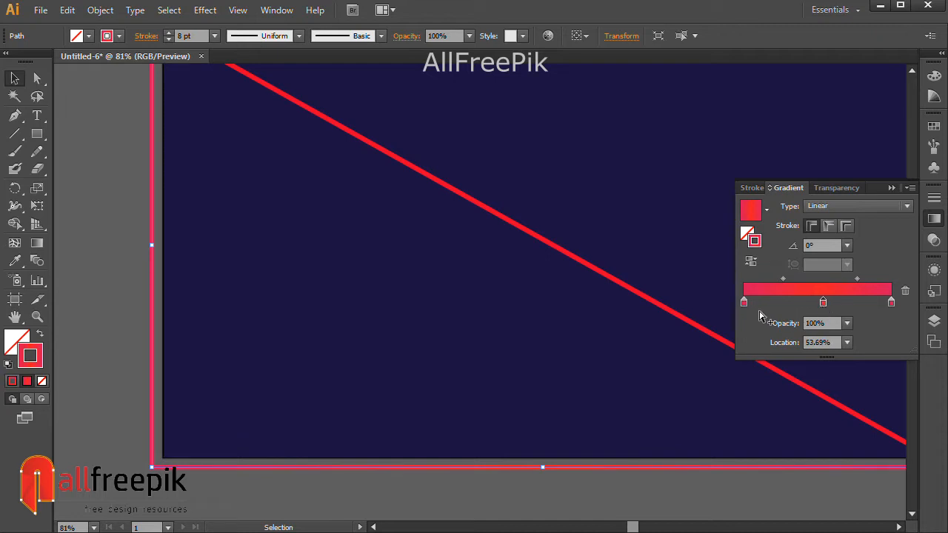
click(669, 495)
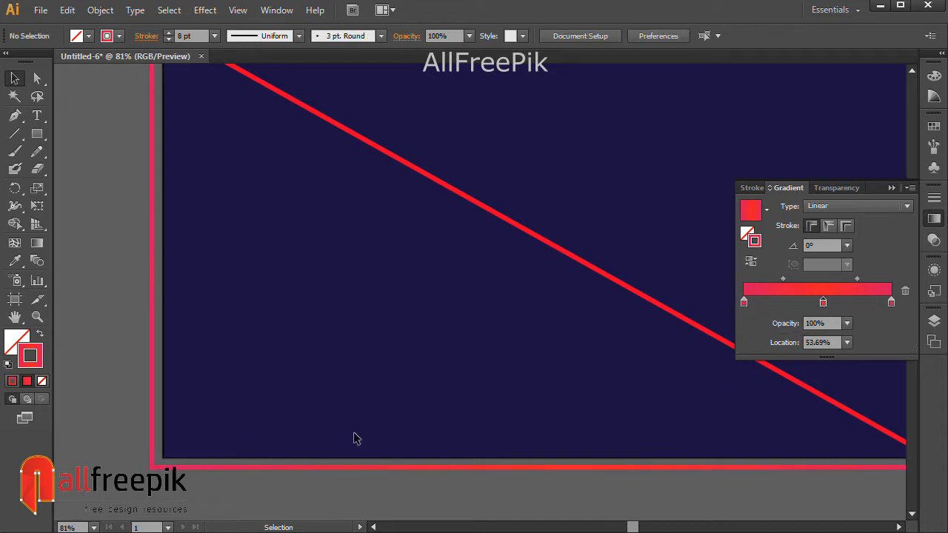
Recolour both end stops of the L-shaped path's stroke gradient with the dark magenta swatch
click(339, 466)
double_click(744, 303)
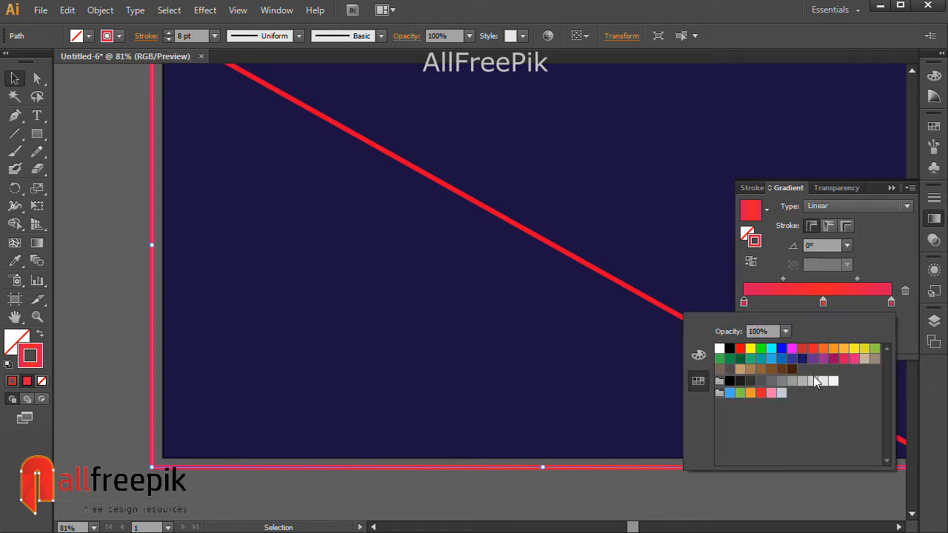
click(834, 361)
click(890, 302)
double_click(891, 302)
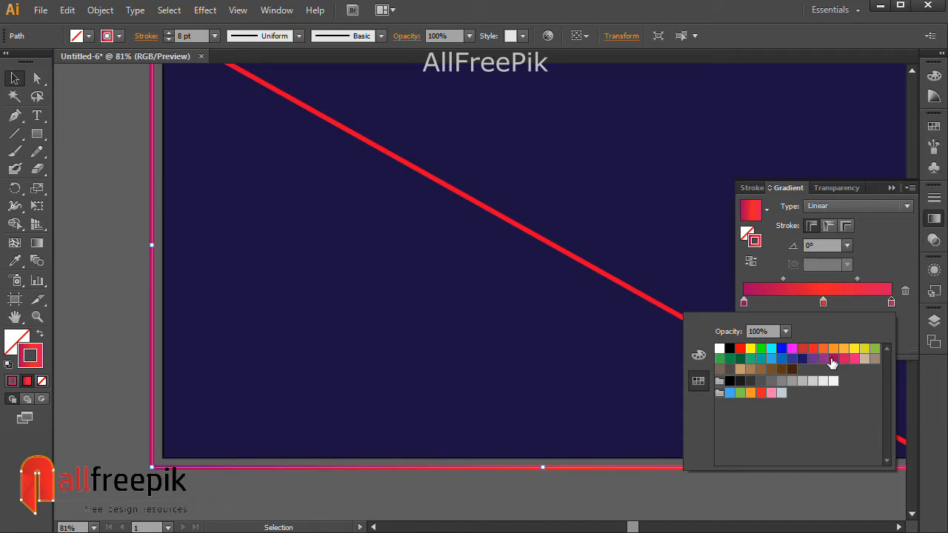
click(833, 359)
click(114, 294)
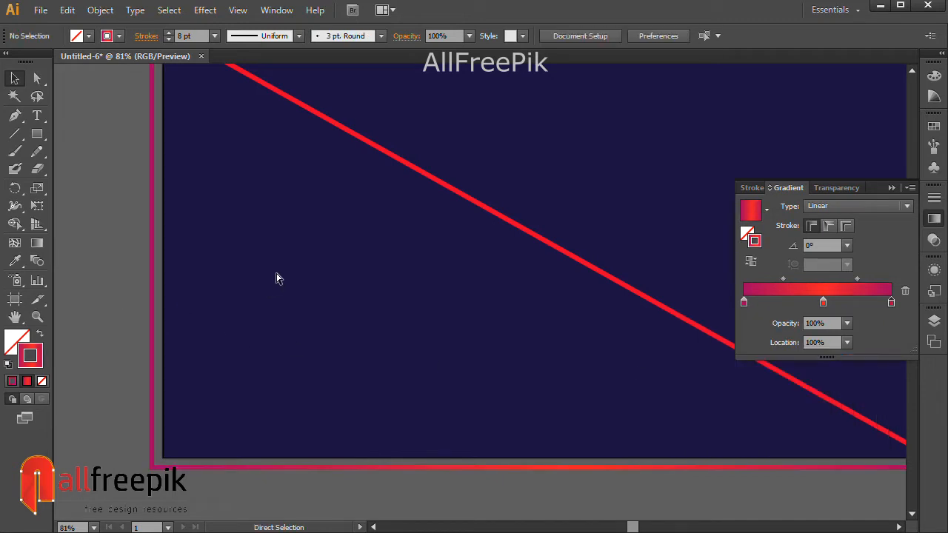
Duplicate the L-shaped gradient path in place, in front of the original
key(ctrl+minus)
drag(373, 278, 190, 275)
drag(313, 266, 221, 266)
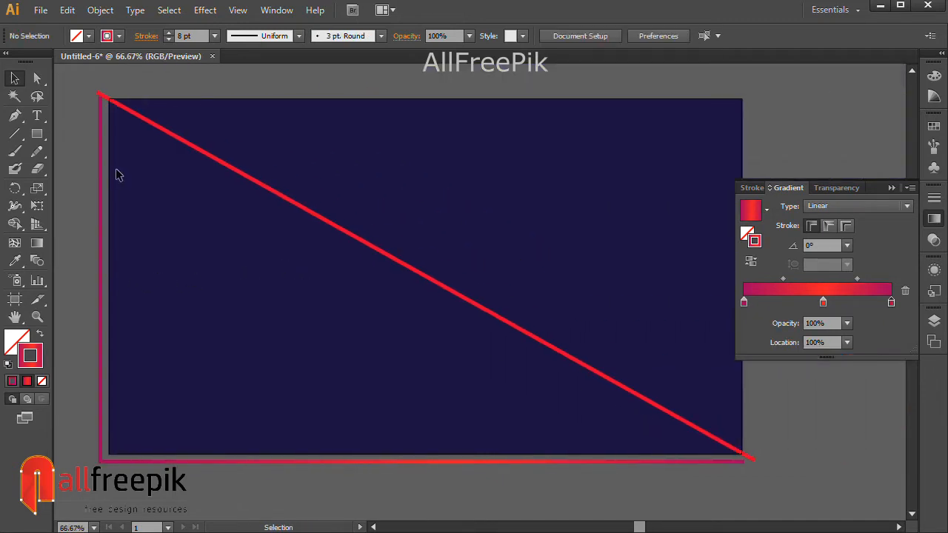
click(101, 217)
Try to reflect the duplicated L-shaped path, testing the vertical axis and a 180° angle before applying the horizontal axis
right_click(101, 216)
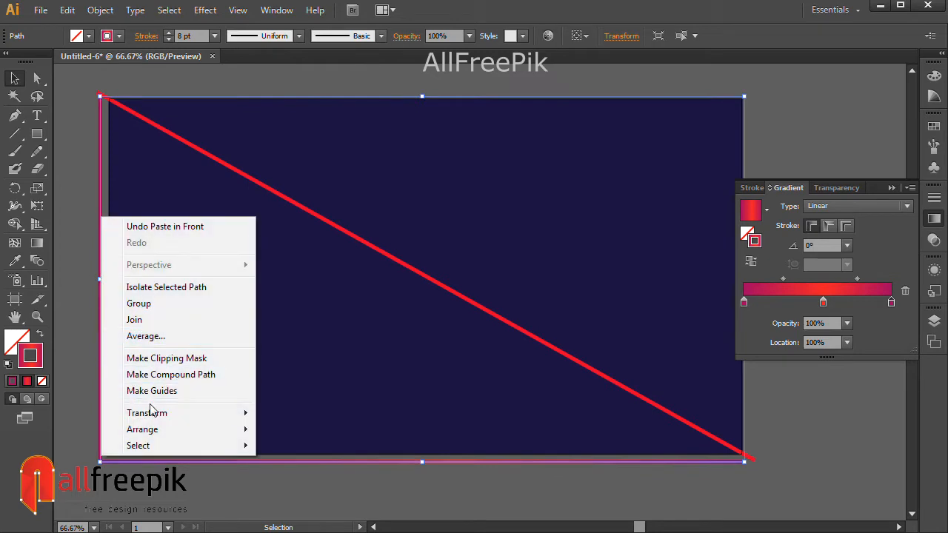
mouse_move(156, 413)
click(319, 469)
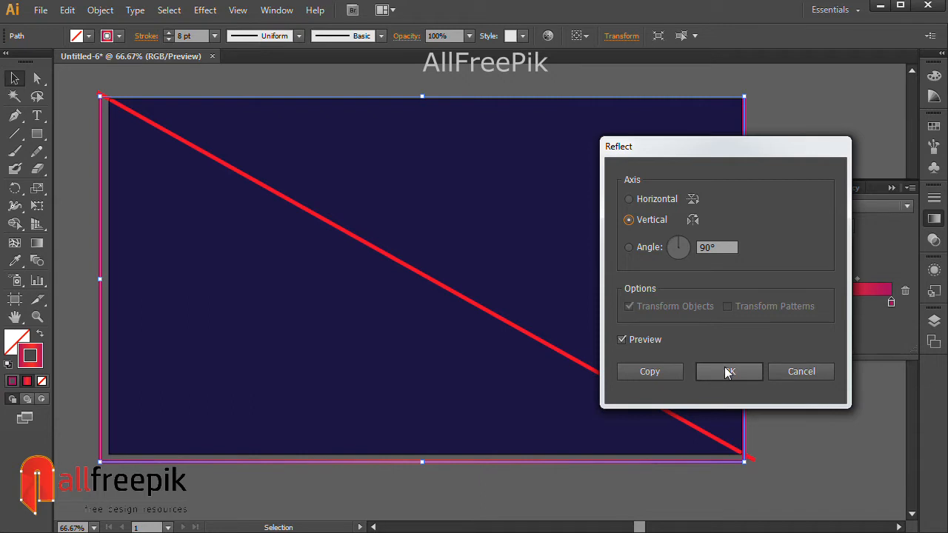
key(Tab)
text(180)
key(Tab)
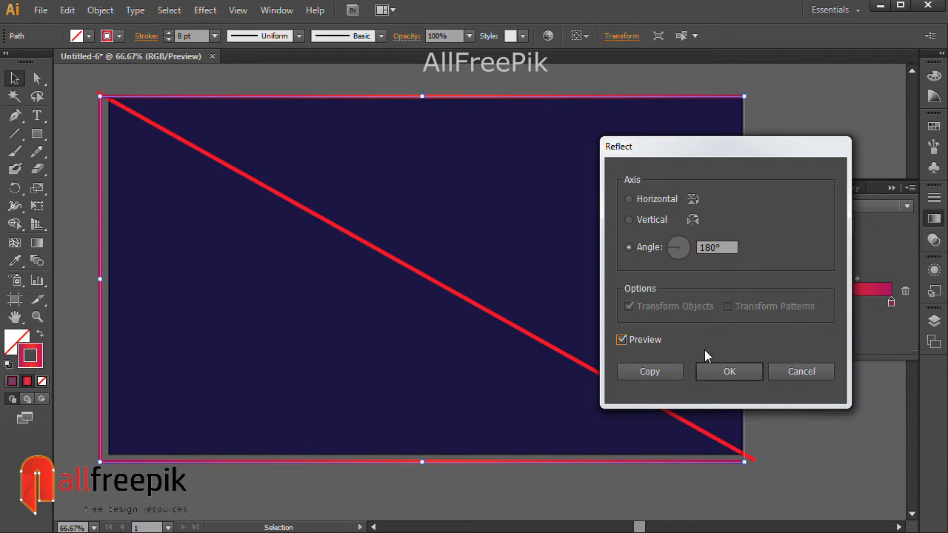
click(656, 220)
click(656, 200)
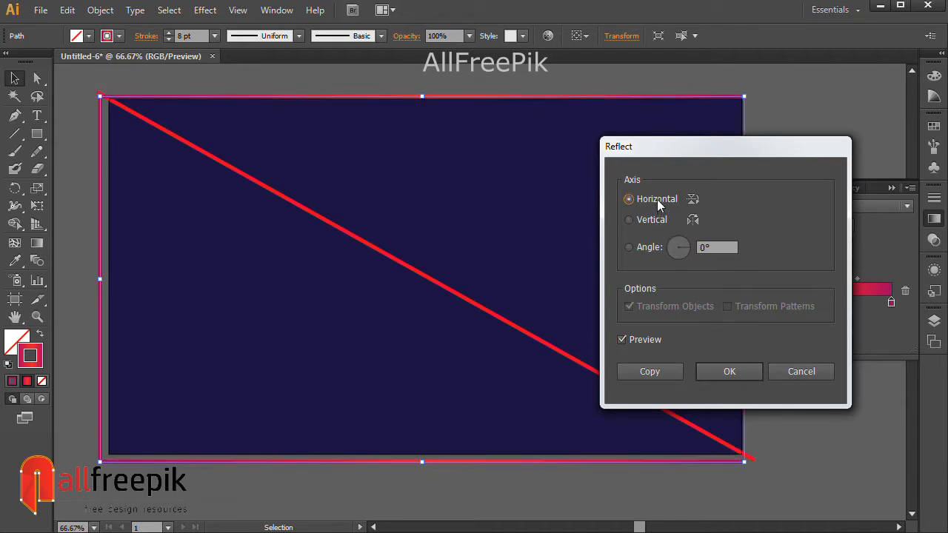
click(710, 370)
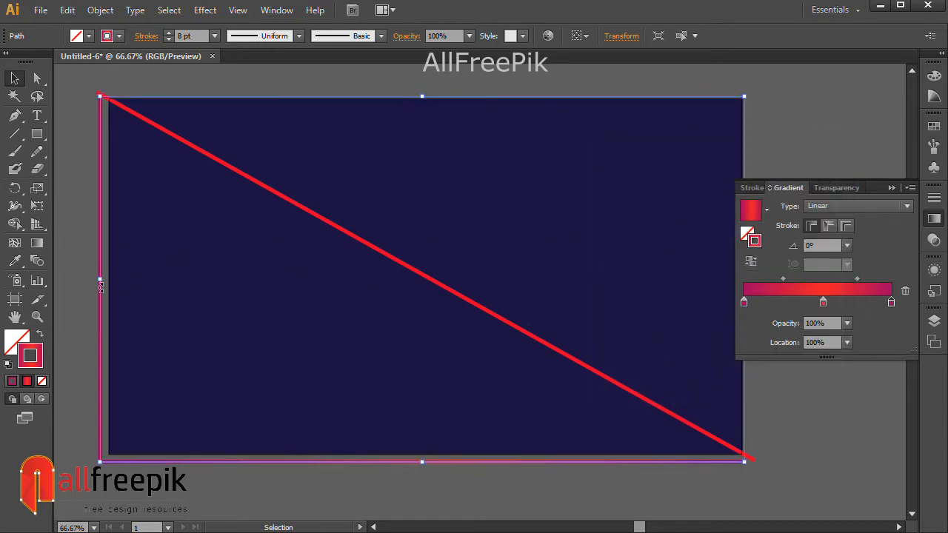
Flip the duplicated L-shaped path both ways and stretch it to frame the outside of the artboard's right and upper edges
drag(101, 280, 764, 359)
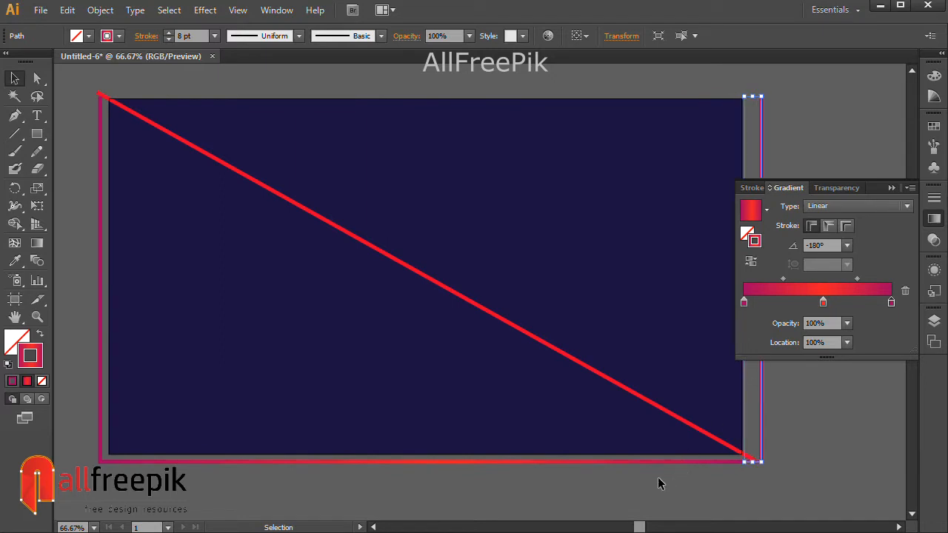
drag(591, 253, 519, 244)
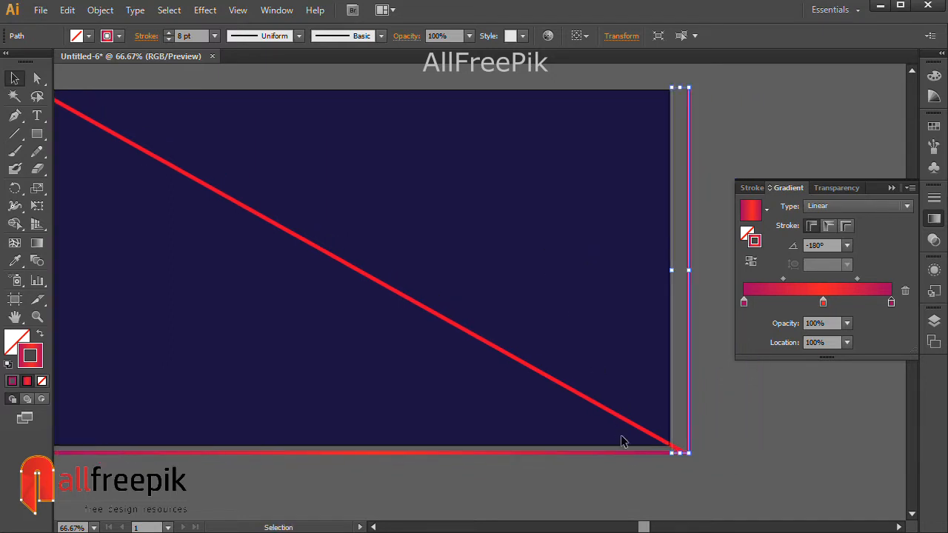
drag(671, 270, 333, 263)
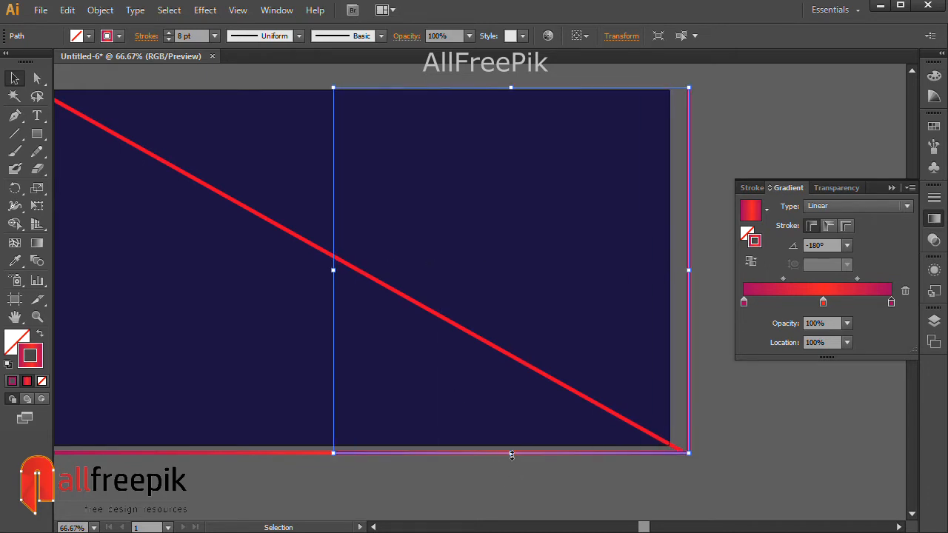
drag(510, 455, 533, 449)
drag(508, 351, 675, 353)
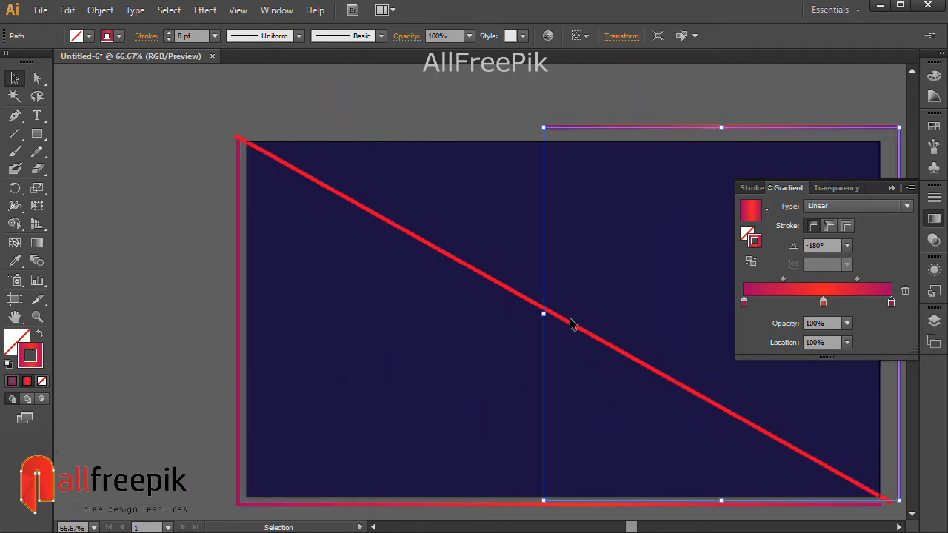
mouse_move(547, 315)
mouse_down()
mouse_move(337, 281)
mouse_move(227, 282)
mouse_up()
click(111, 255)
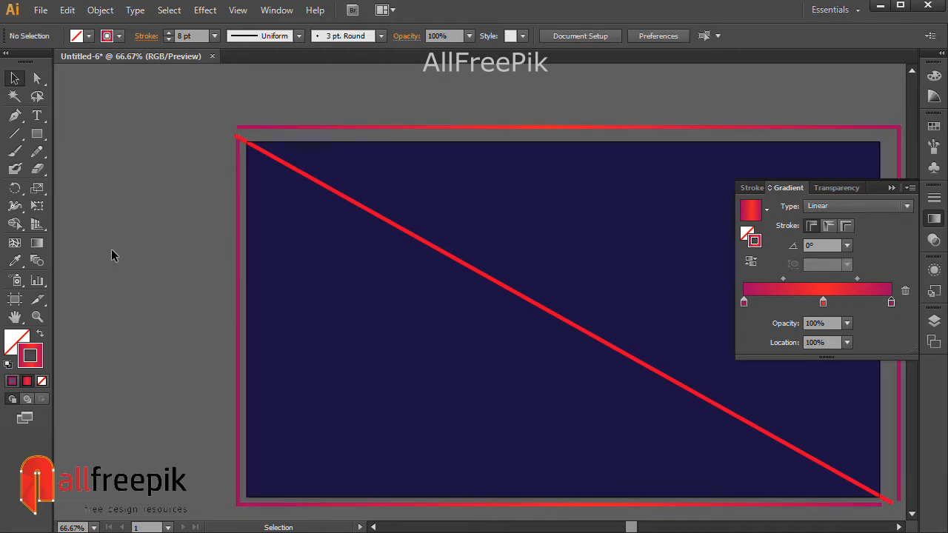
Set the Blend Options to Specified Steps spacing with 15 steps
key(space)
drag(392, 159, 241, 164)
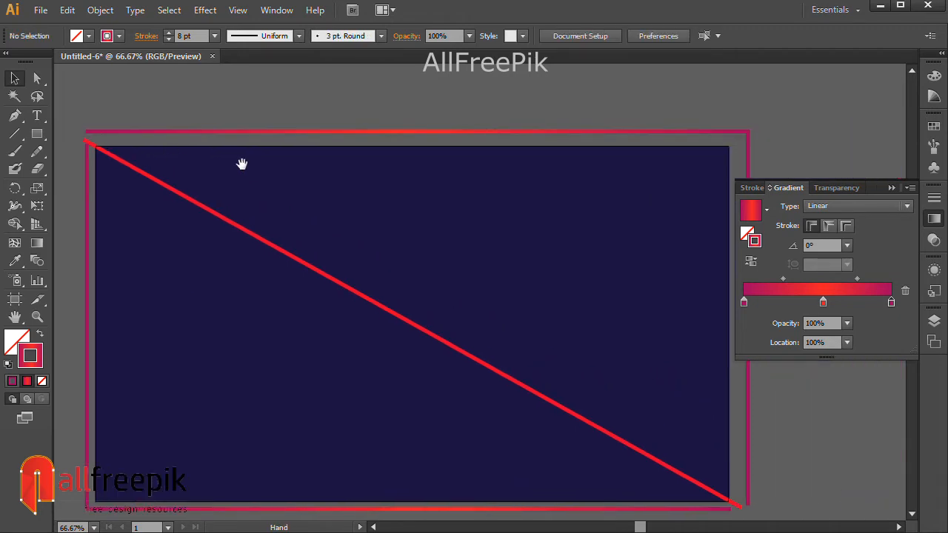
click(437, 132)
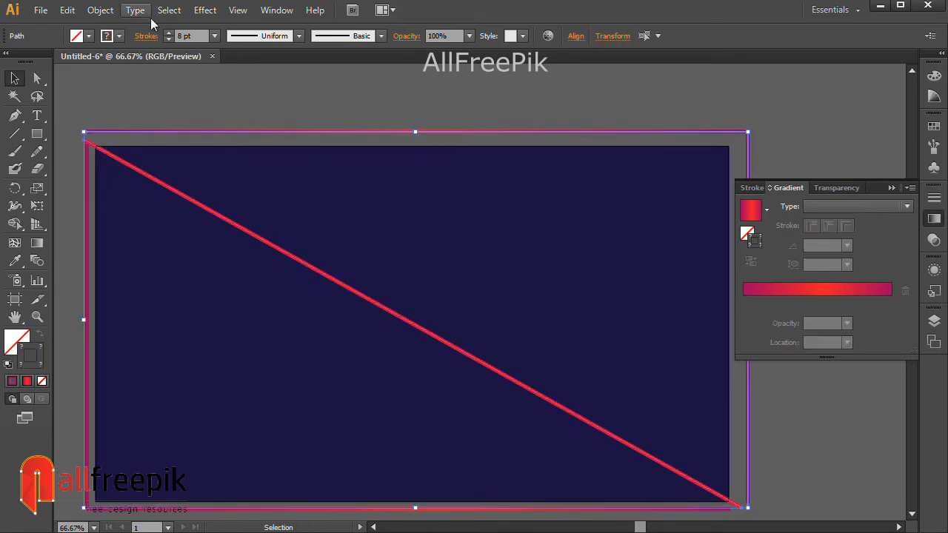
click(100, 9)
mouse_move(158, 343)
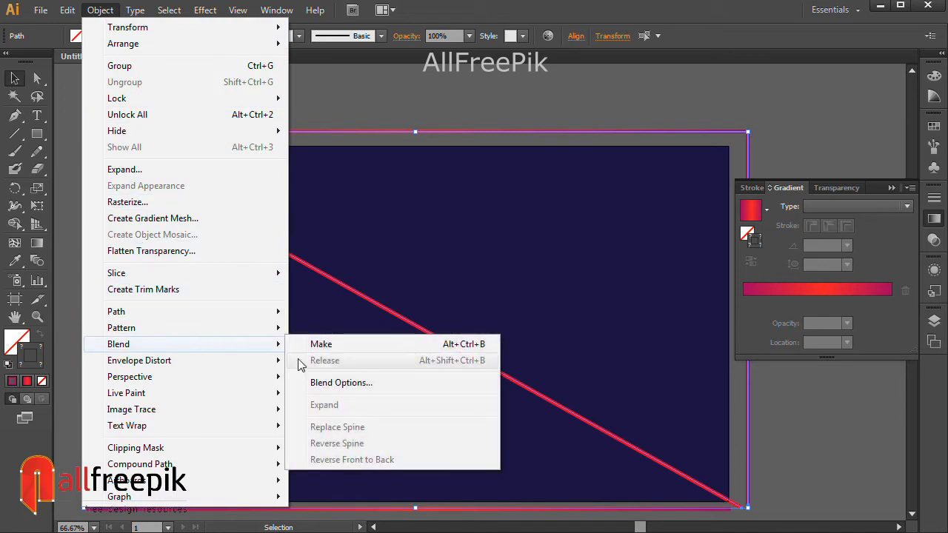
click(376, 385)
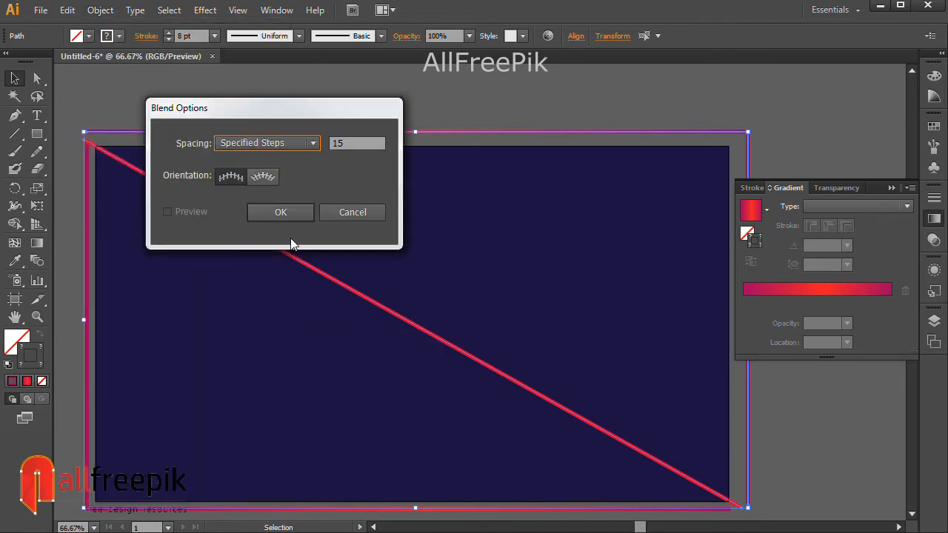
click(290, 143)
click(288, 177)
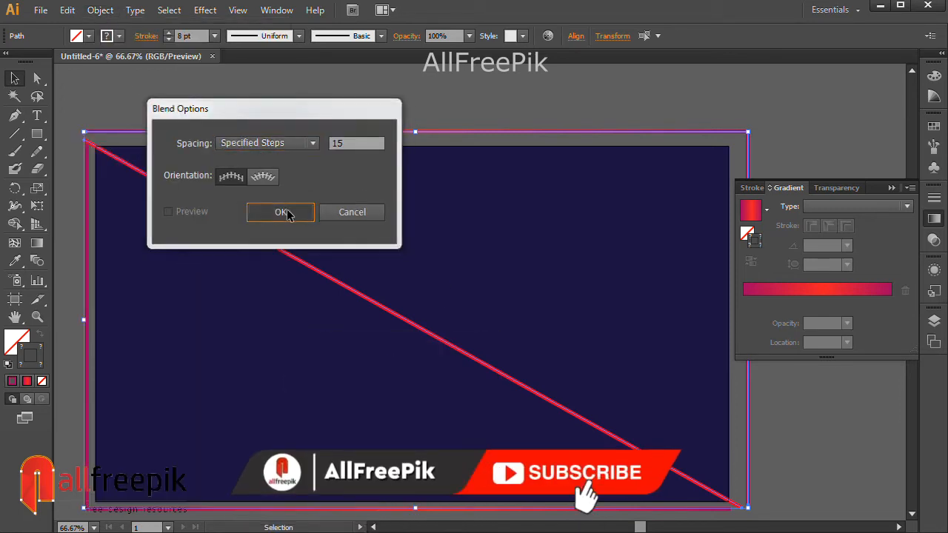
click(288, 213)
click(191, 90)
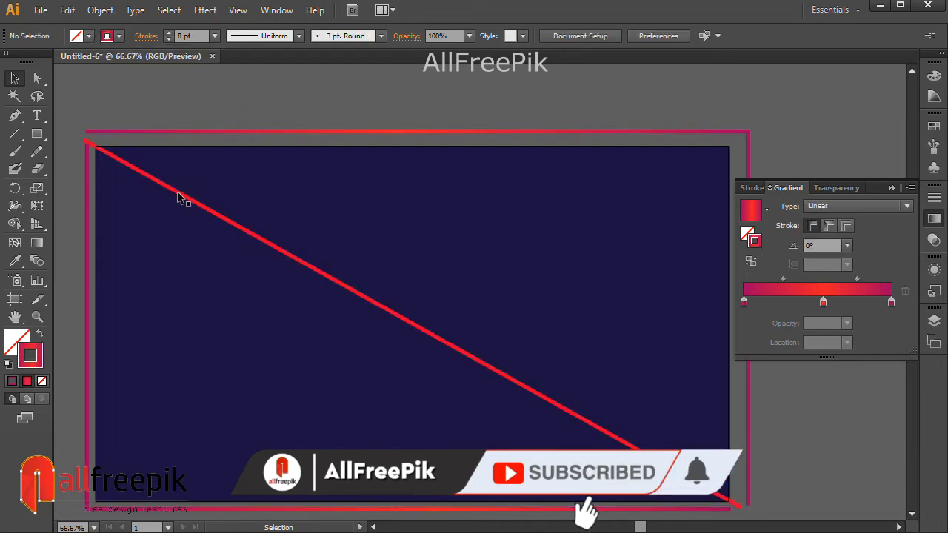
Copy the red diagonal line to the clipboard
click(180, 198)
click(66, 10)
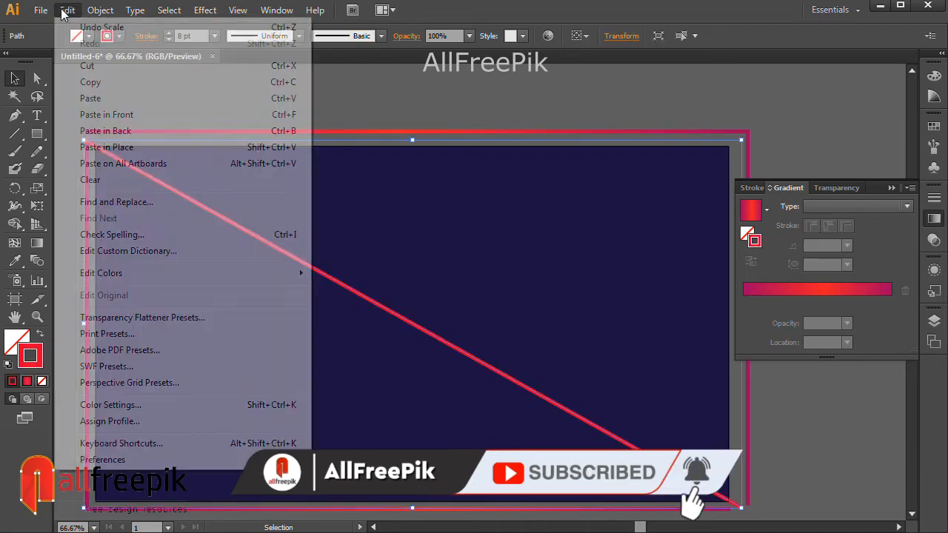
click(126, 83)
click(121, 152)
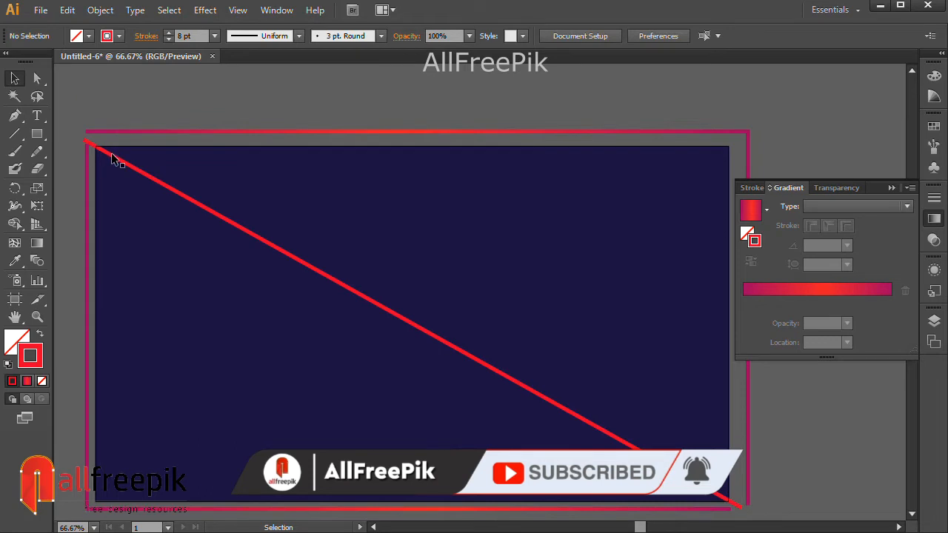
click(157, 133)
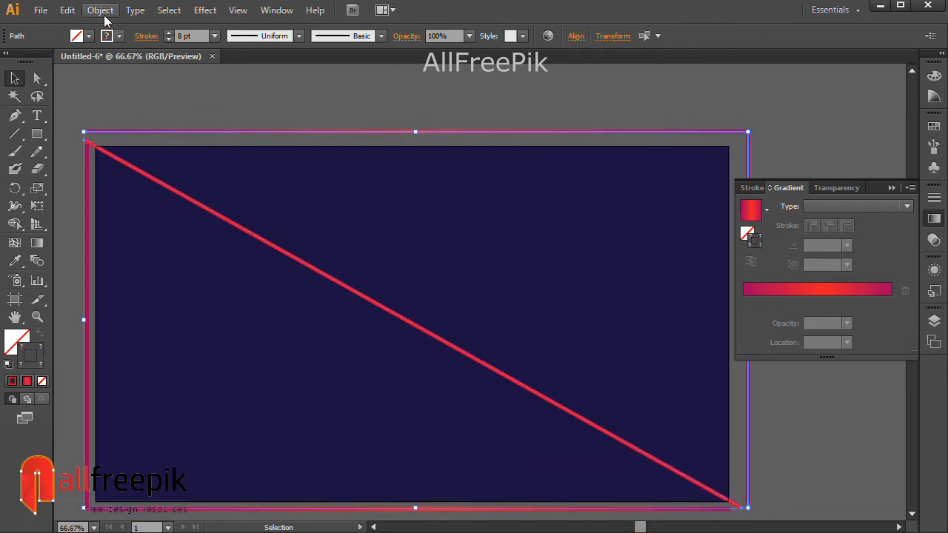
click(121, 143)
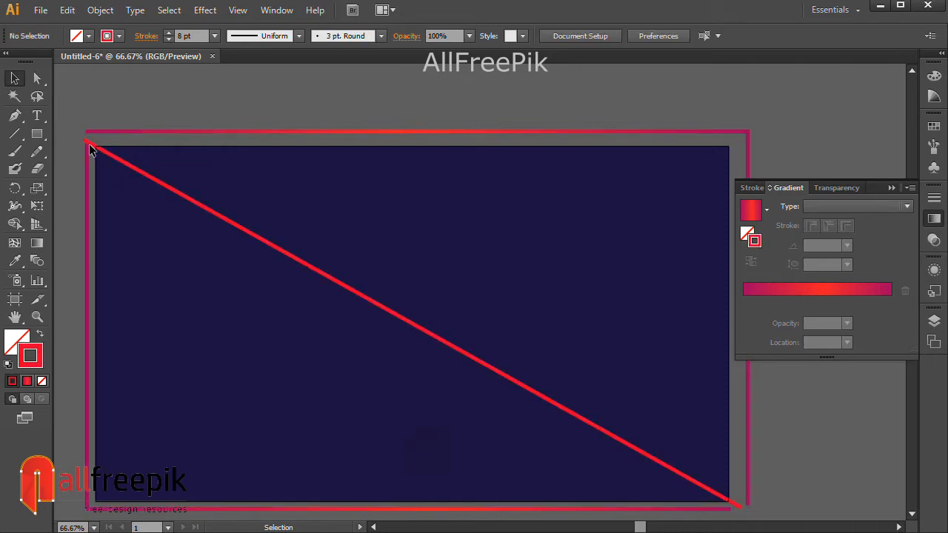
Sample the upper L-shaped path with the Eyedropper to give the diagonal line its magenta-to-red gradient stroke
click(92, 149)
click(15, 261)
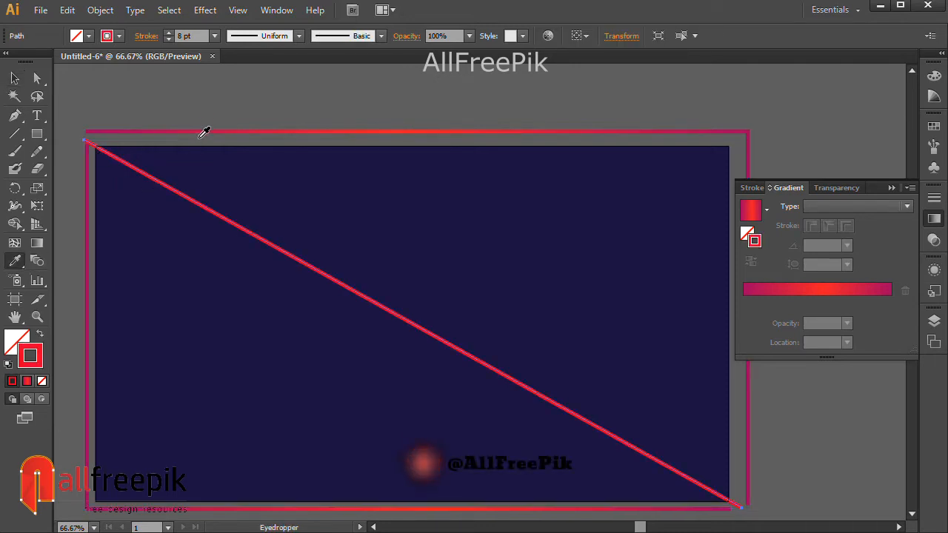
click(207, 126)
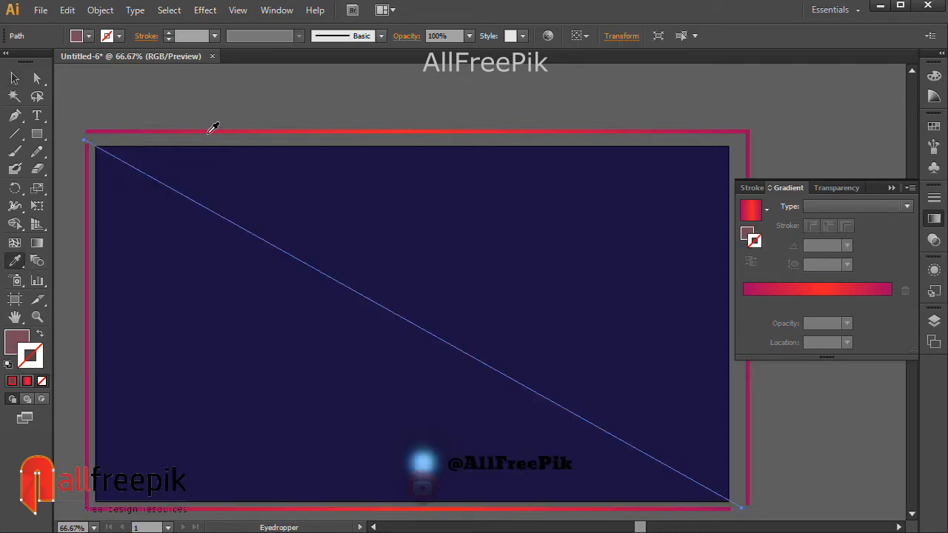
click(220, 125)
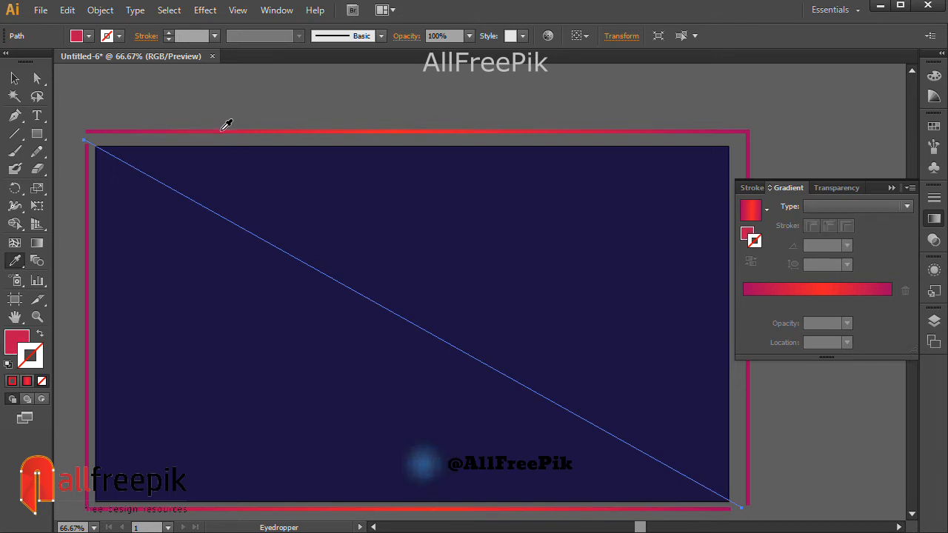
key(shift+x)
click(15, 77)
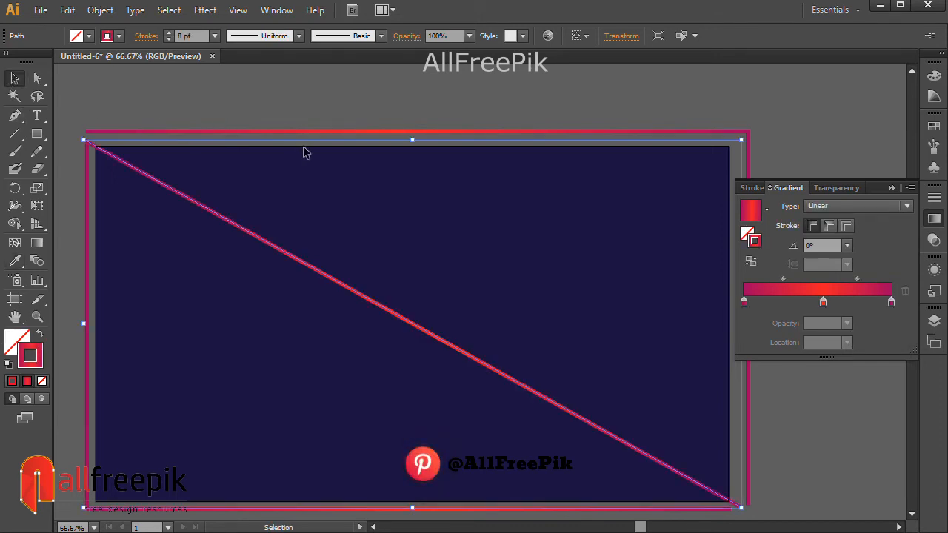
Set the stroke weight of the diagonal line and both L-shaped paths to 16 pt
click(214, 36)
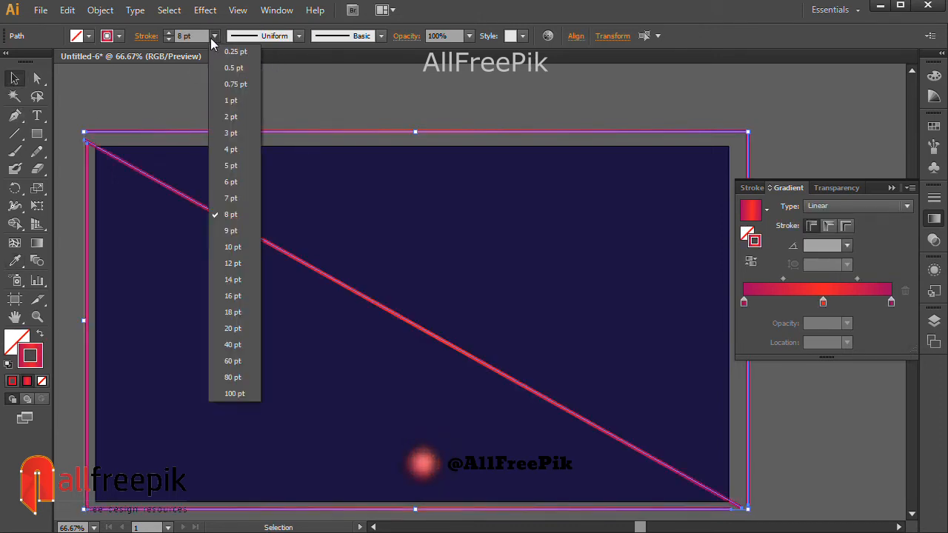
click(233, 296)
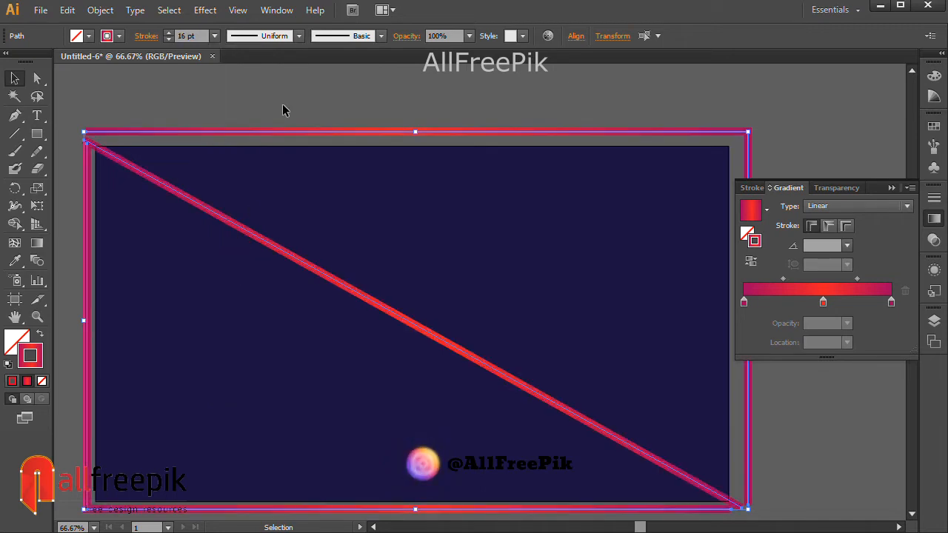
click(282, 104)
Copy the gradient diagonal line to the clipboard
click(200, 209)
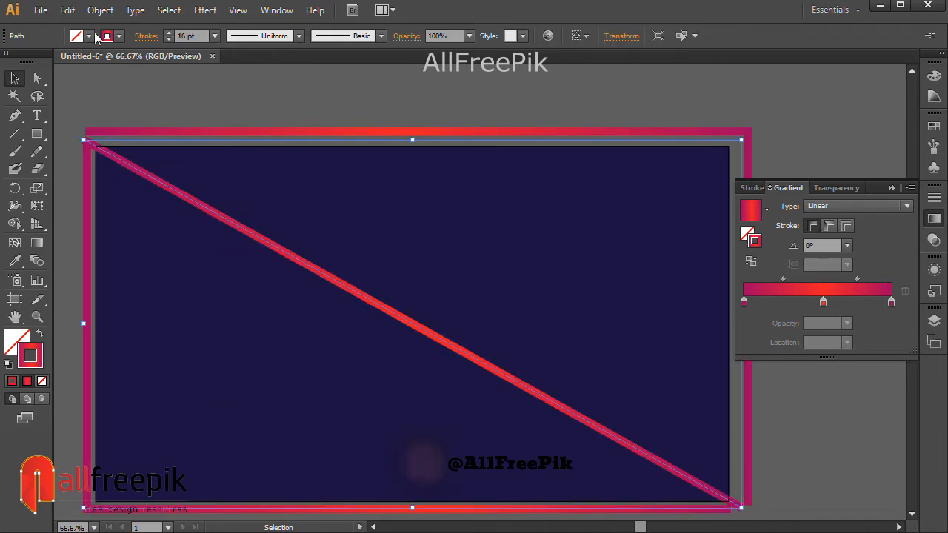
click(67, 9)
click(111, 81)
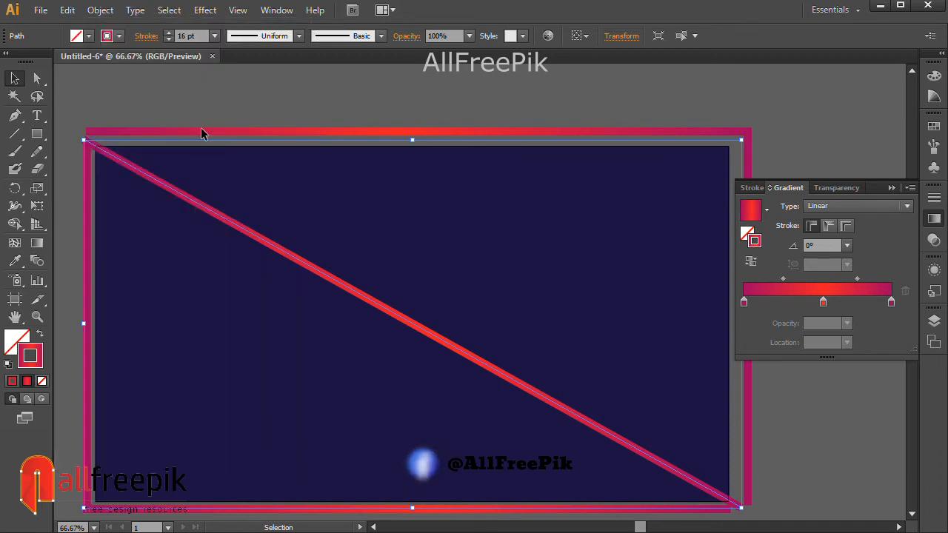
Blend the upper-right L-shaped path with the diagonal line, using Specified Steps spacing with 15 steps
click(201, 128)
click(176, 132)
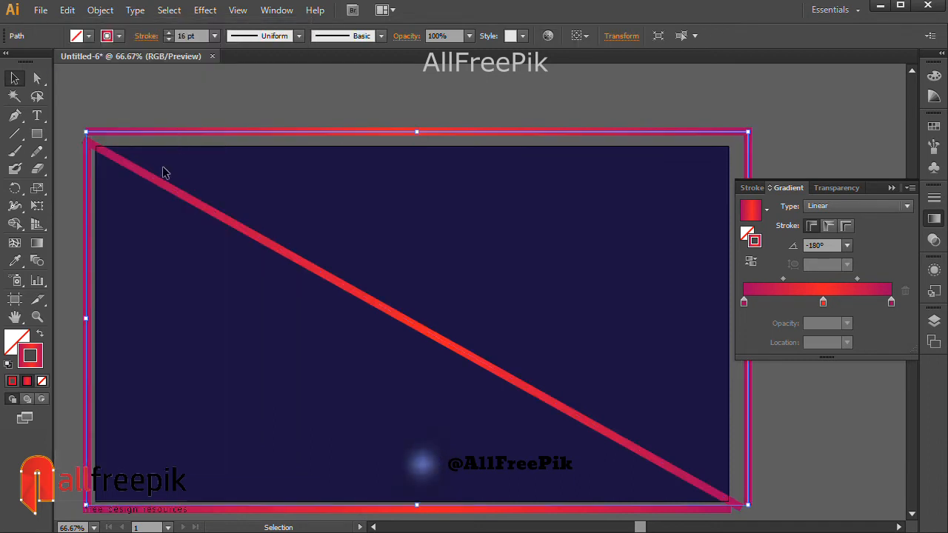
shift+click(152, 178)
click(100, 9)
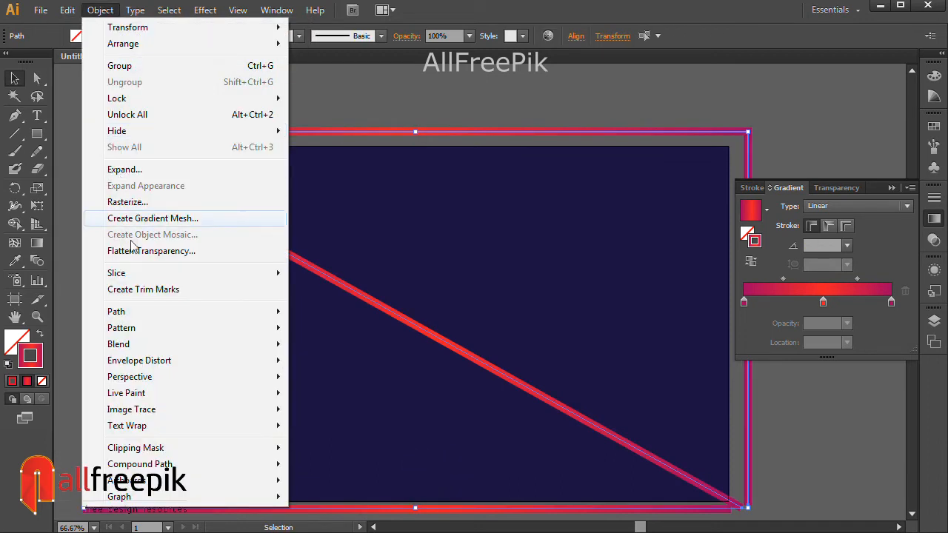
mouse_move(152, 346)
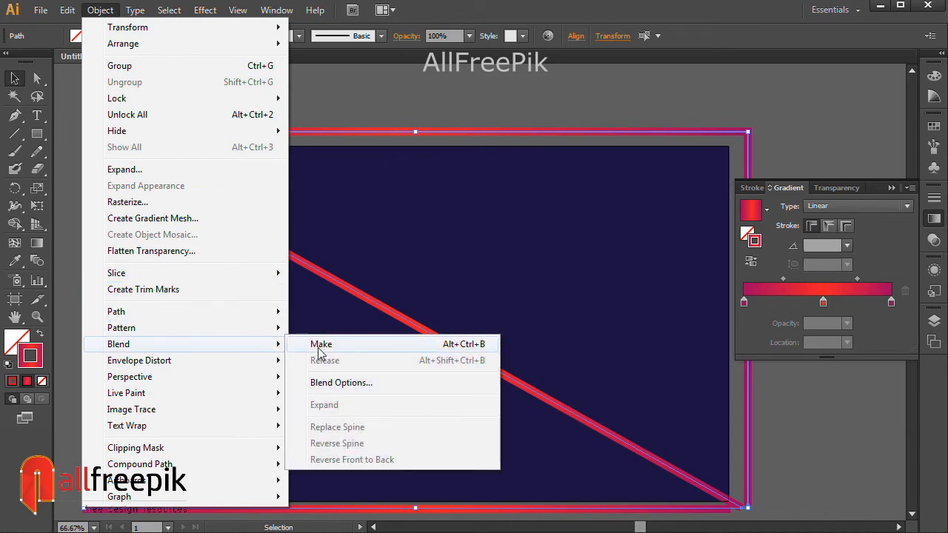
click(333, 384)
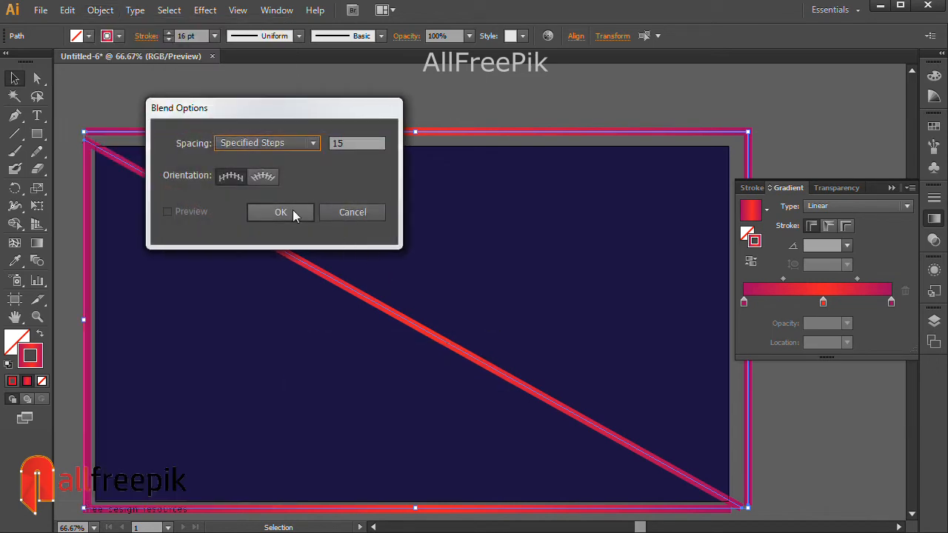
click(291, 211)
click(100, 10)
mouse_move(153, 348)
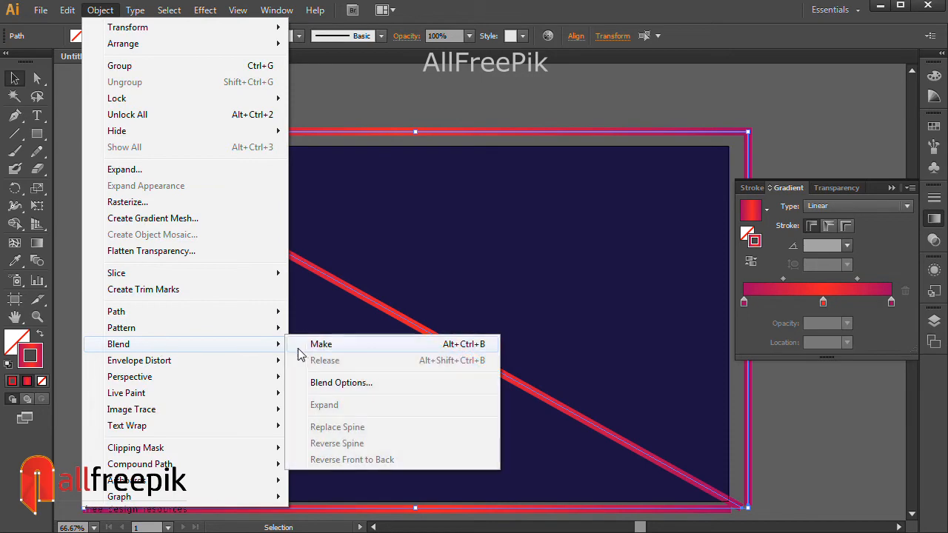
click(315, 341)
click(432, 99)
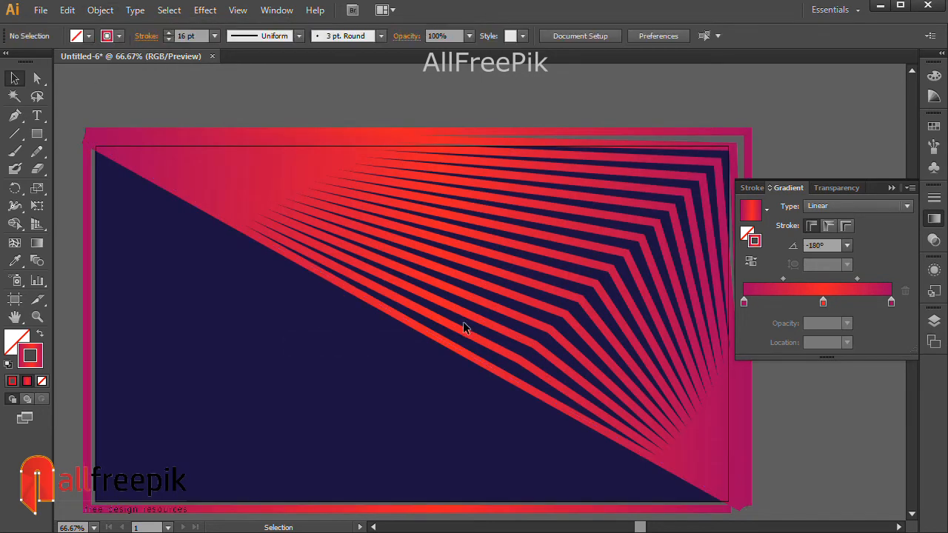
Lock the blend covering the artboard's upper-right half
click(446, 348)
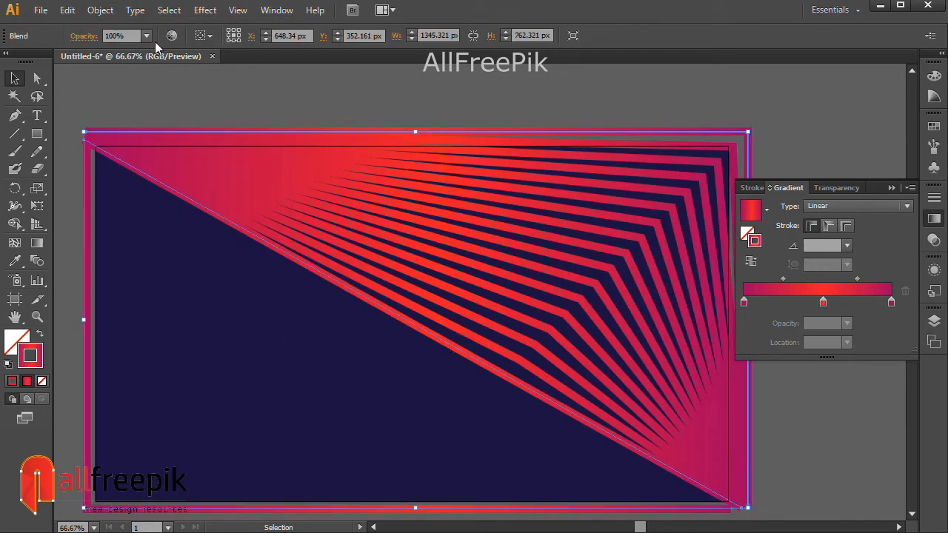
click(100, 9)
mouse_move(237, 98)
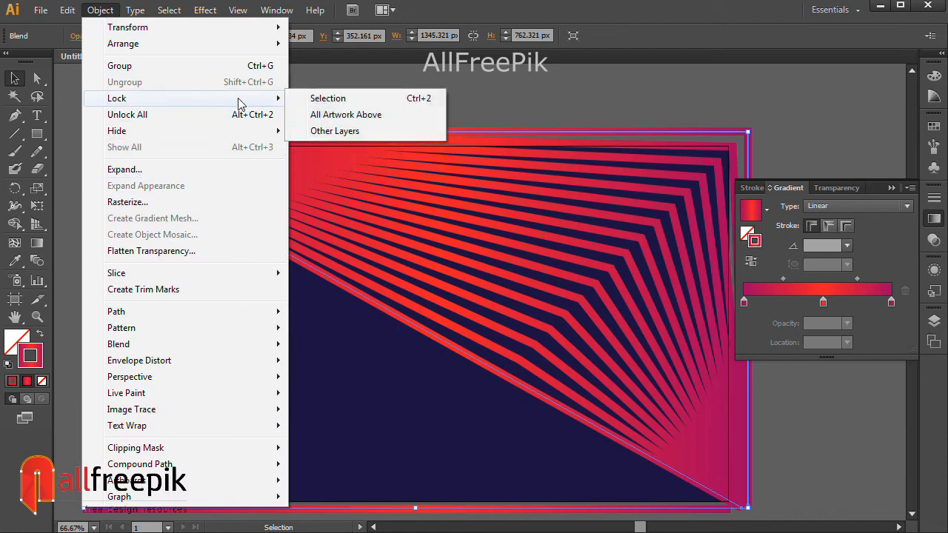
click(325, 98)
Paste the copied diagonal line in front, at its original position
click(68, 10)
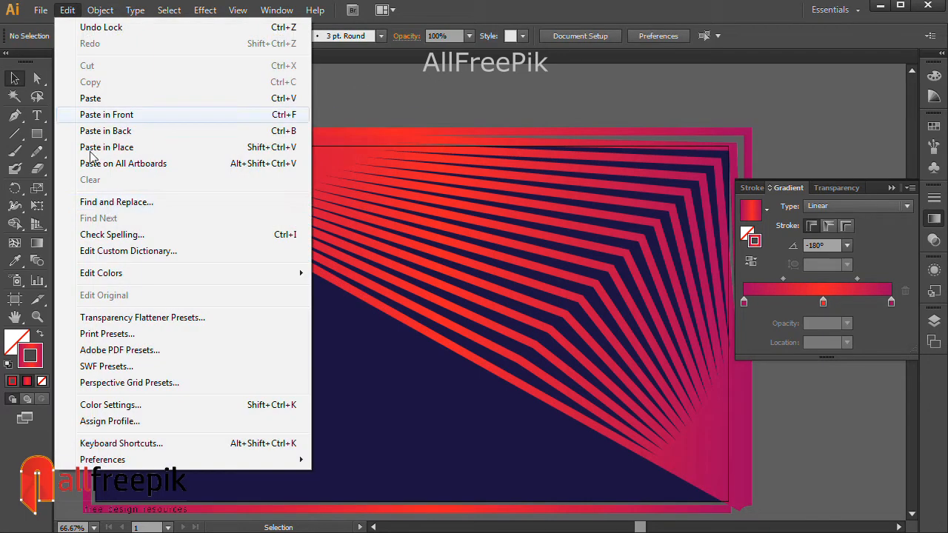
click(163, 114)
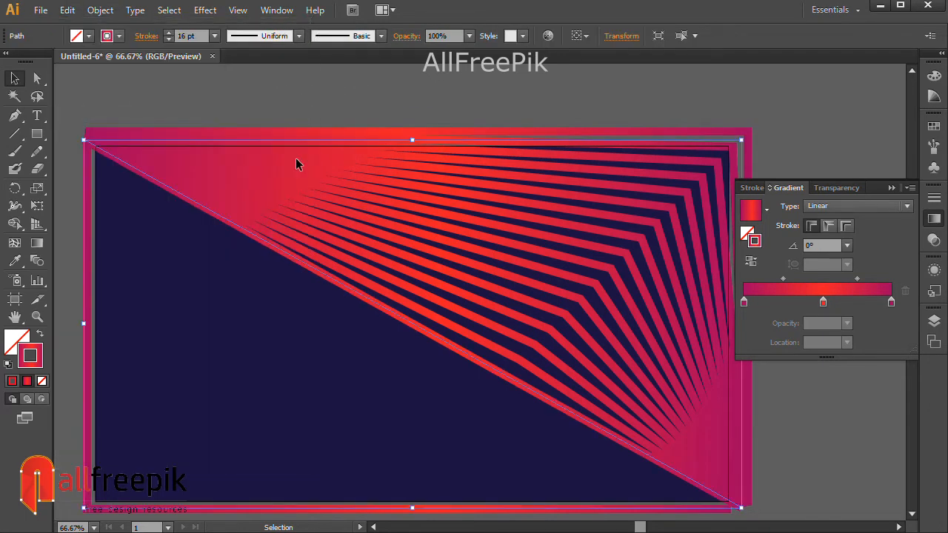
key(space)
drag(235, 234, 267, 186)
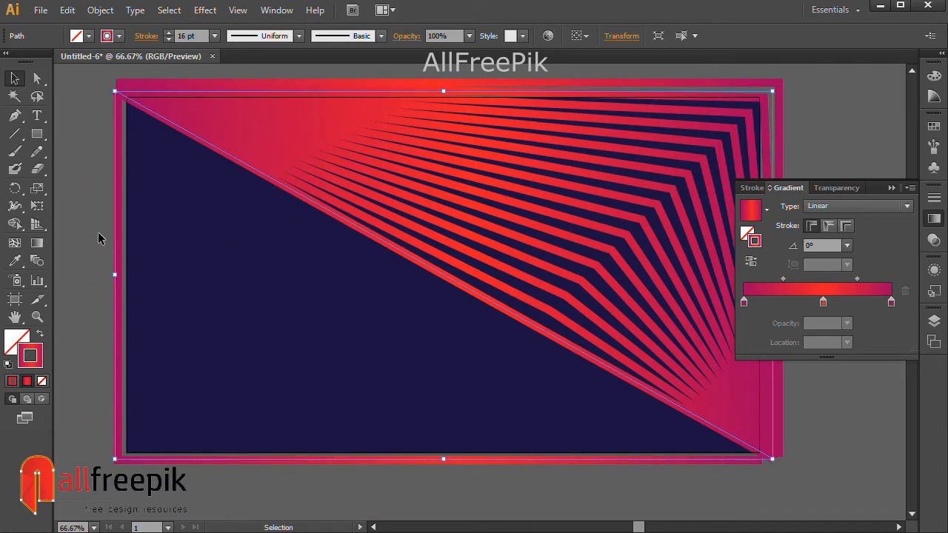
Blend the pasted diagonal line with the L-shaped path along the artboard's left and lower edges
click(97, 238)
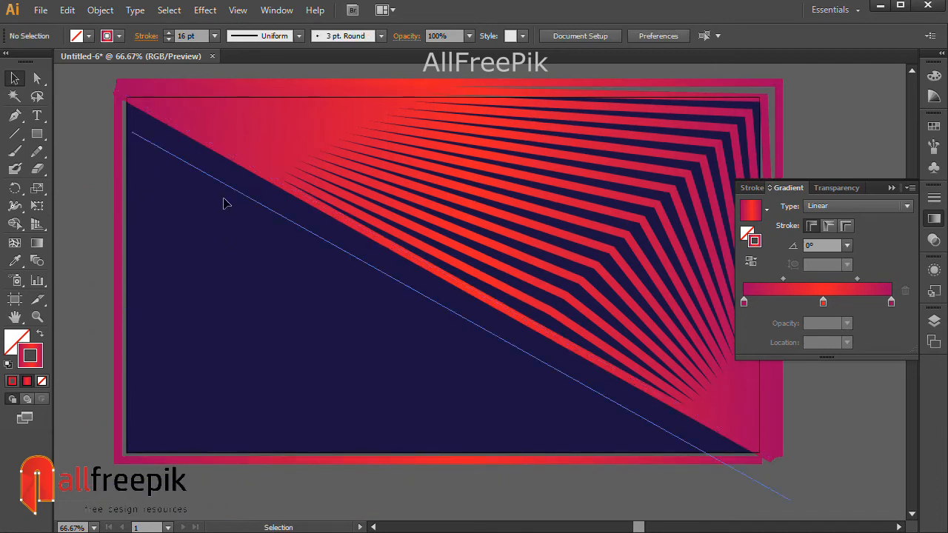
drag(224, 199, 225, 200)
key(ctrl+z)
shift+click(119, 171)
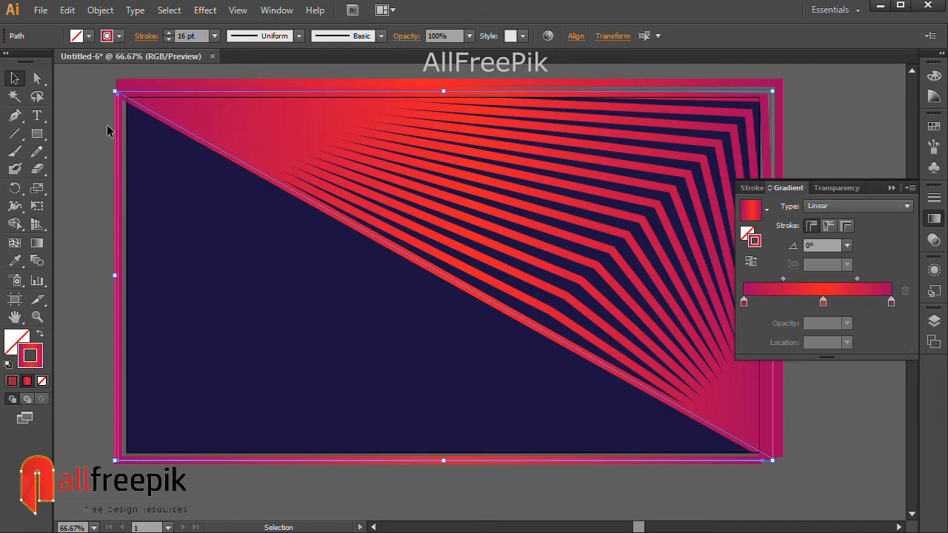
click(100, 10)
mouse_move(222, 311)
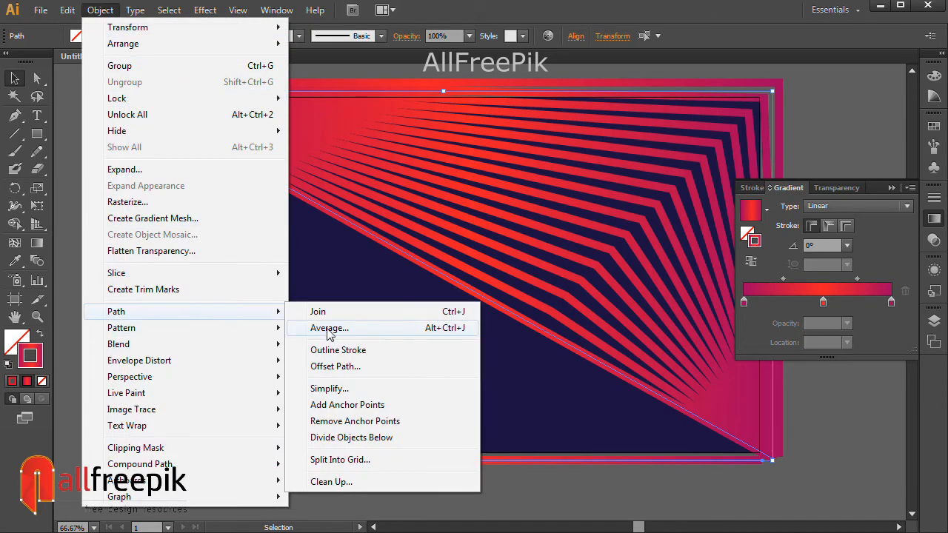
mouse_move(205, 345)
click(320, 344)
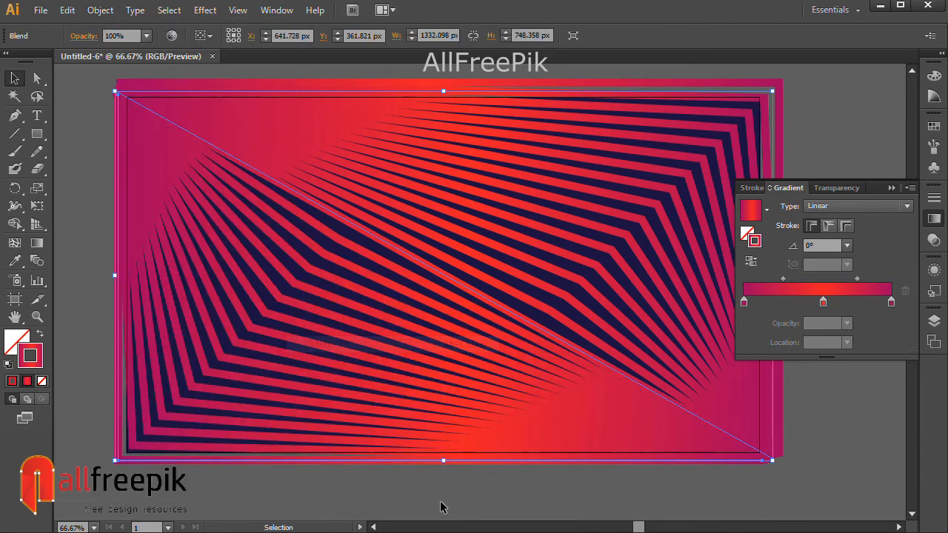
click(462, 498)
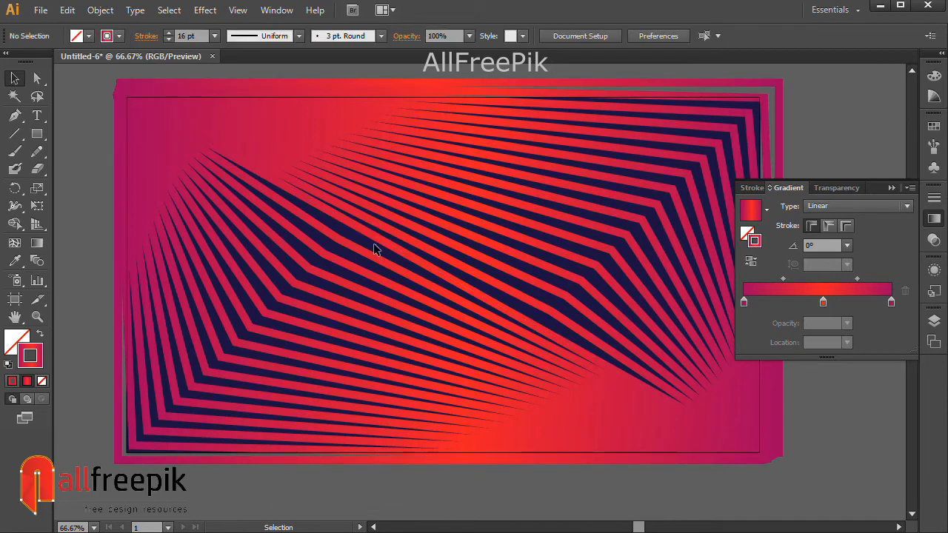
Unlock all locked objects in the artwork
key(space)
drag(566, 310, 532, 304)
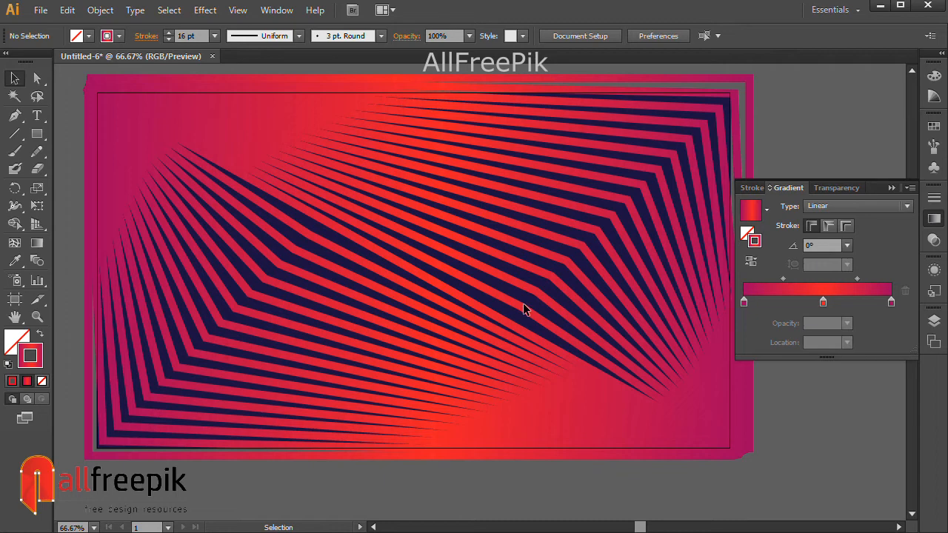
key(ctrl+minus)
drag(495, 313, 460, 312)
key(ctrl+space)
drag(120, 106, 849, 452)
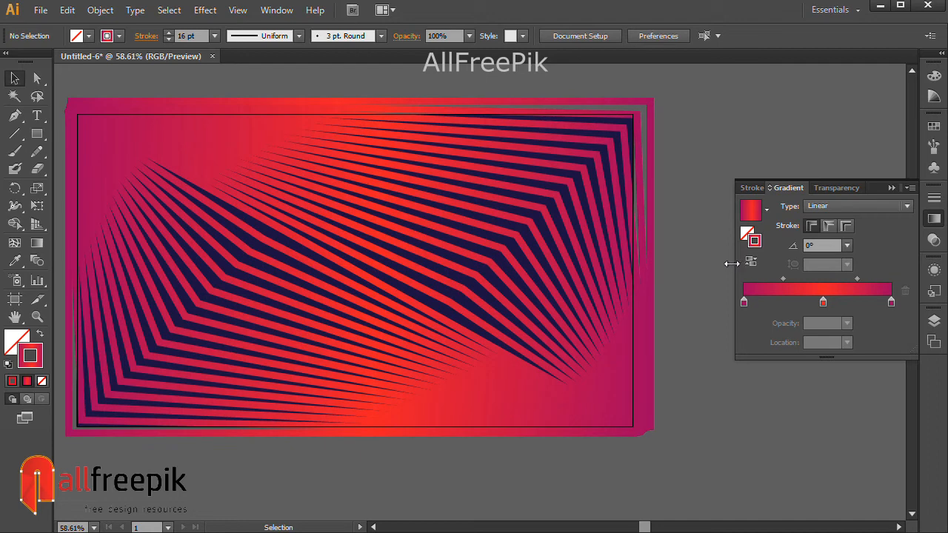
click(100, 10)
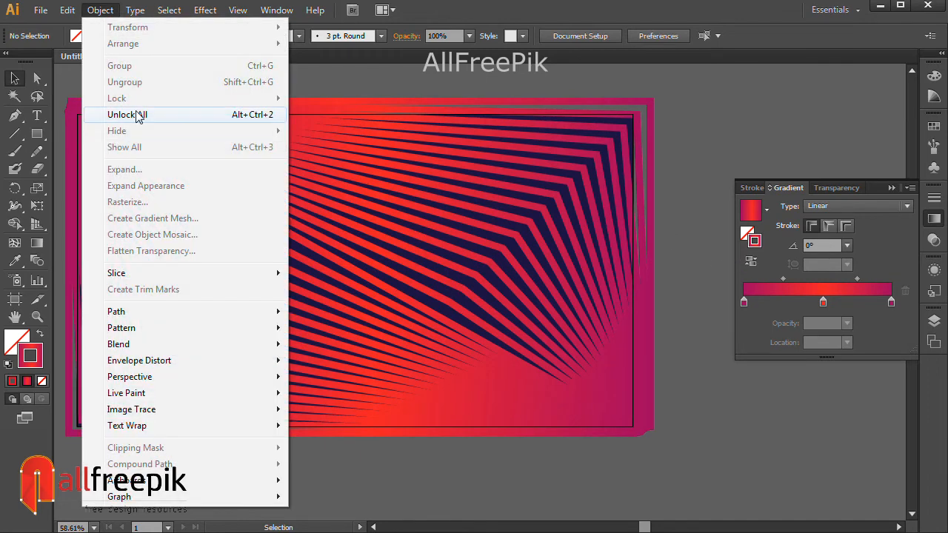
click(133, 113)
key(ctrl+h)
click(741, 92)
Apply the R=158 G=0 B=93 swatch to the stroke of the dark blue background rectangle
click(631, 123)
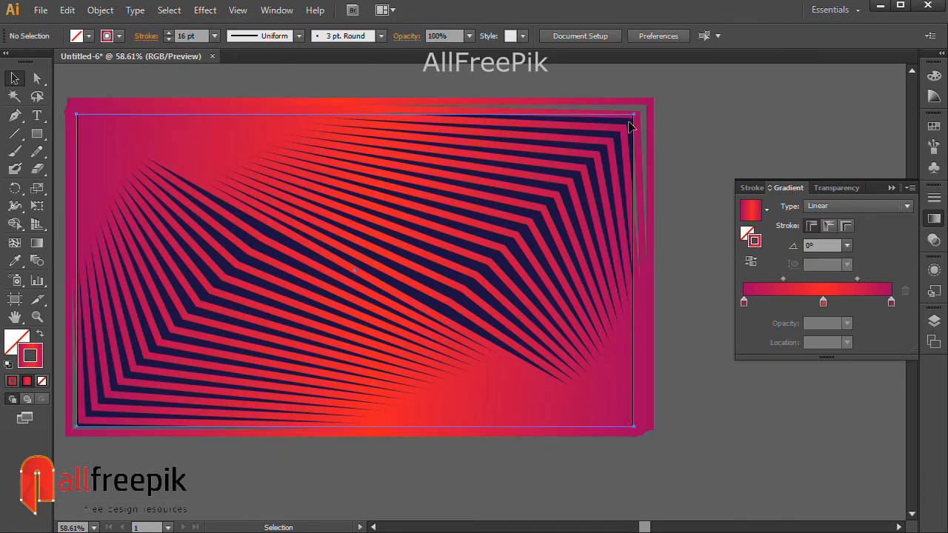
click(935, 76)
click(935, 76)
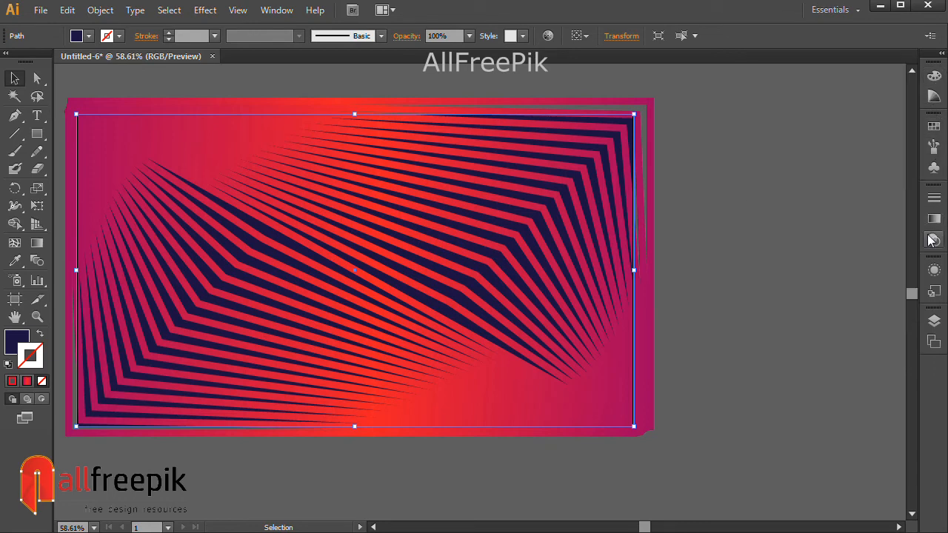
click(932, 128)
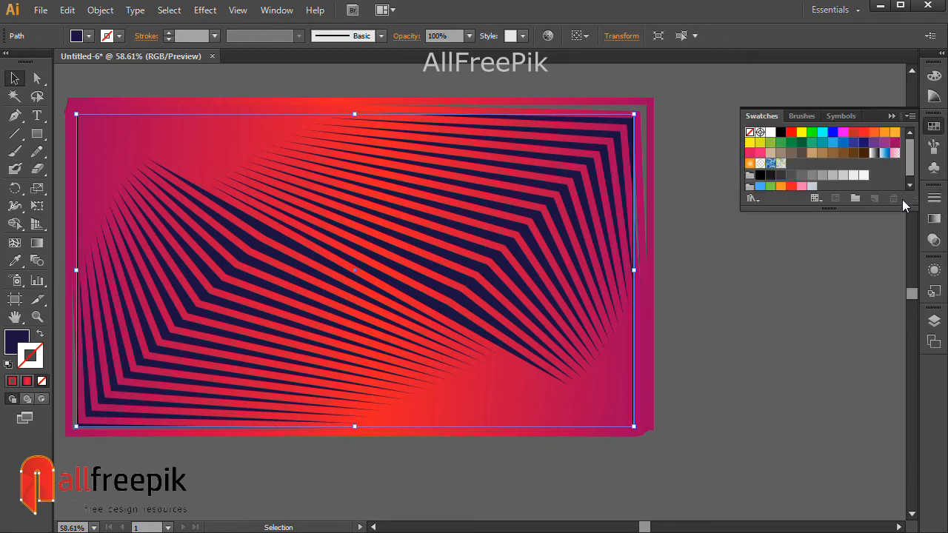
click(893, 145)
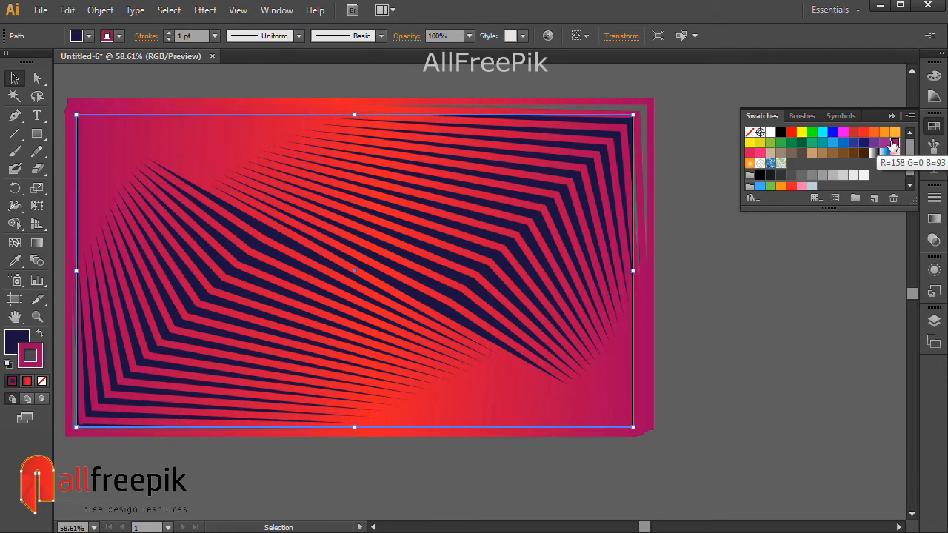
Undo the stroke colour applied to the background rectangle and make its fill the active colour attribute
key(ctrl+z)
click(28, 338)
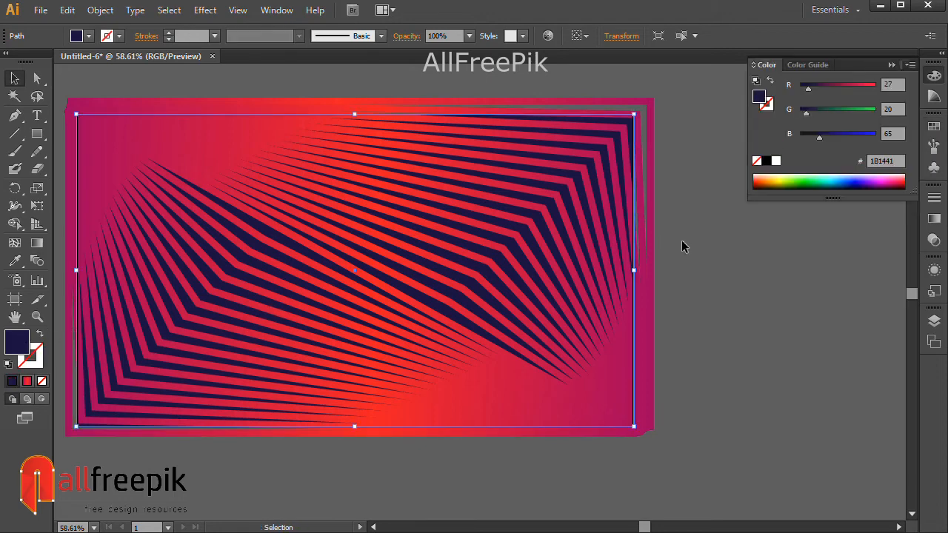
Try the bright pink, crimson and R=158 G=0 B=93 swatches as the background rectangle's fill
click(933, 127)
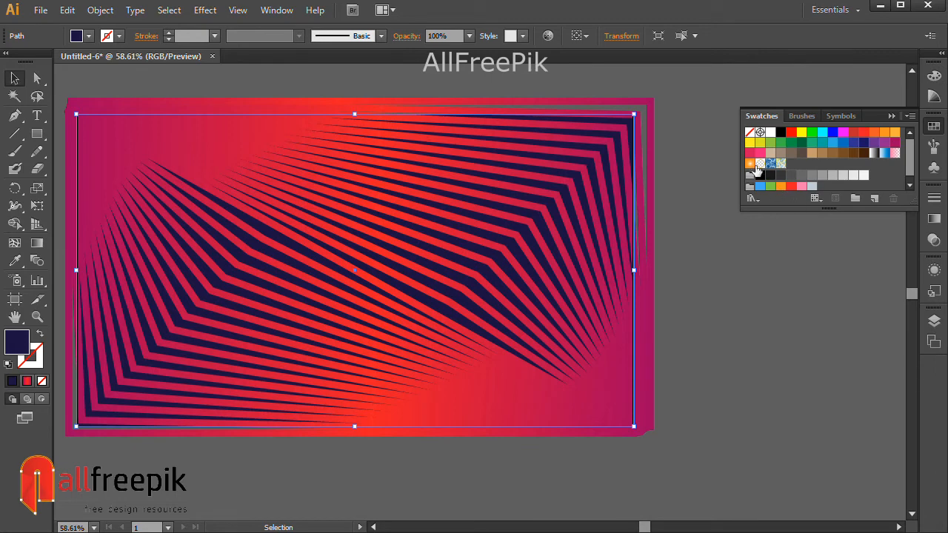
click(759, 154)
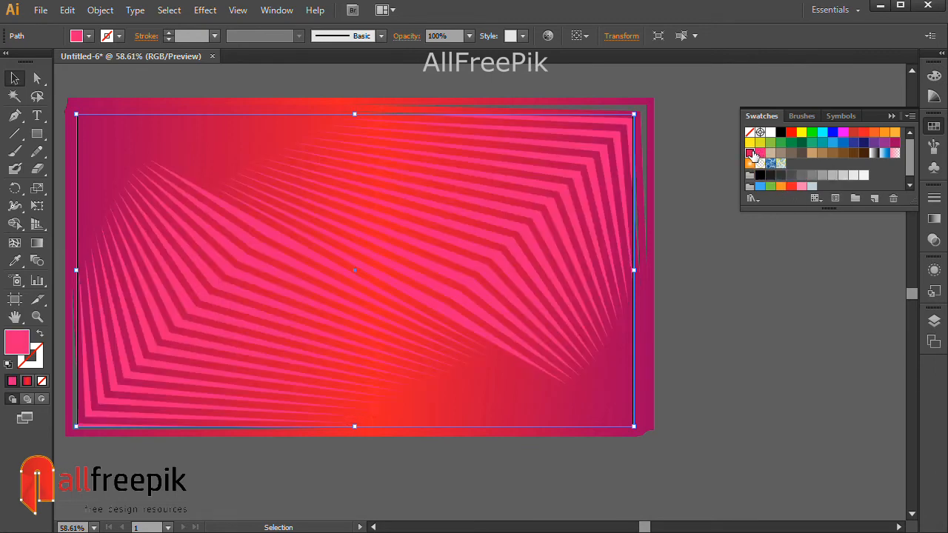
click(749, 152)
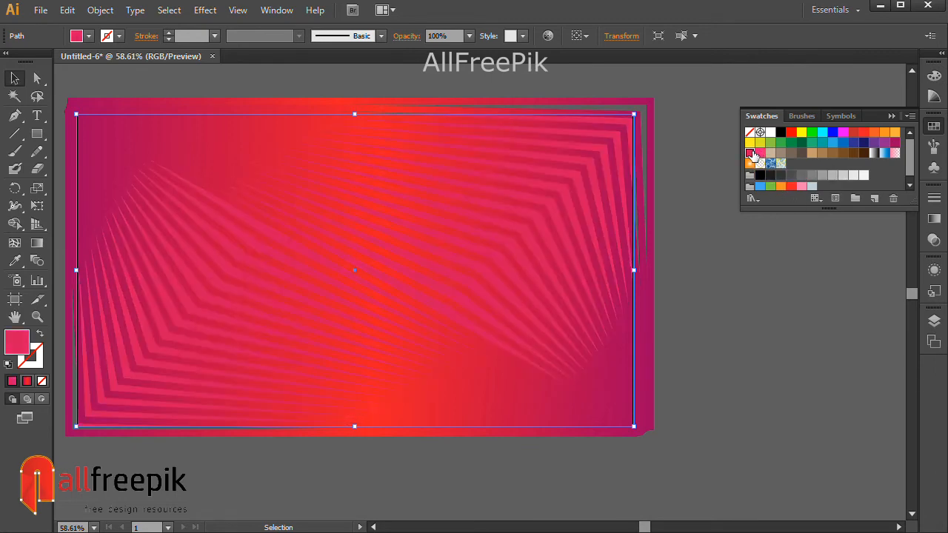
click(894, 143)
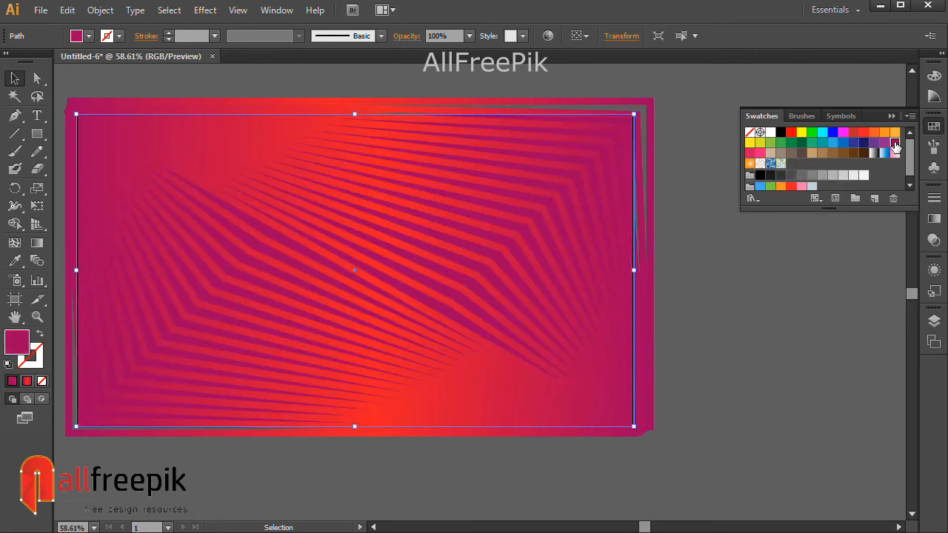
Mix a very dark red fill of about R 43, G 10, B 16 for the background rectangle
click(933, 75)
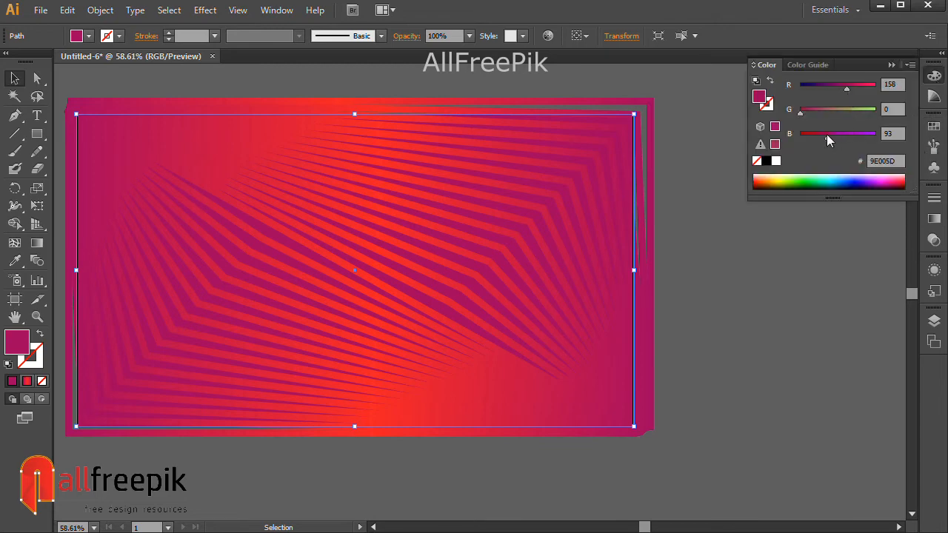
click(902, 182)
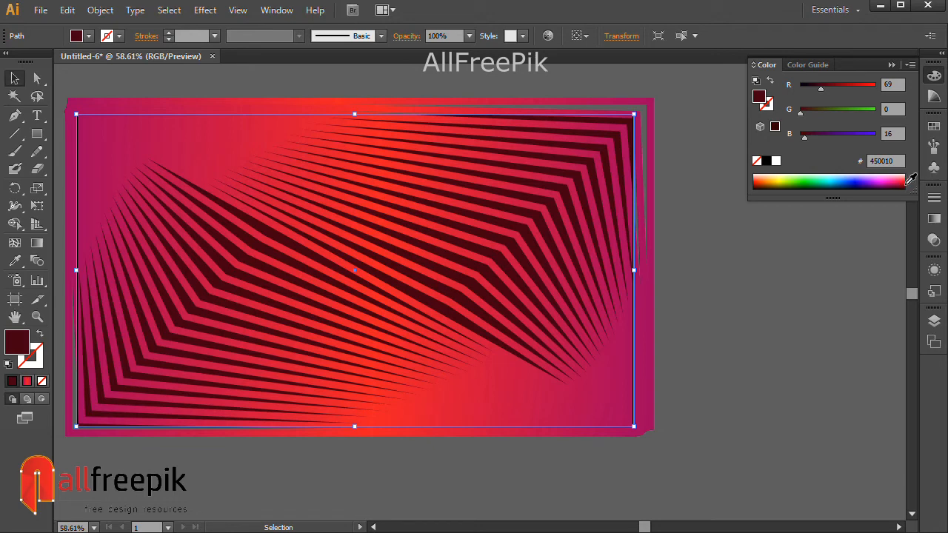
click(907, 182)
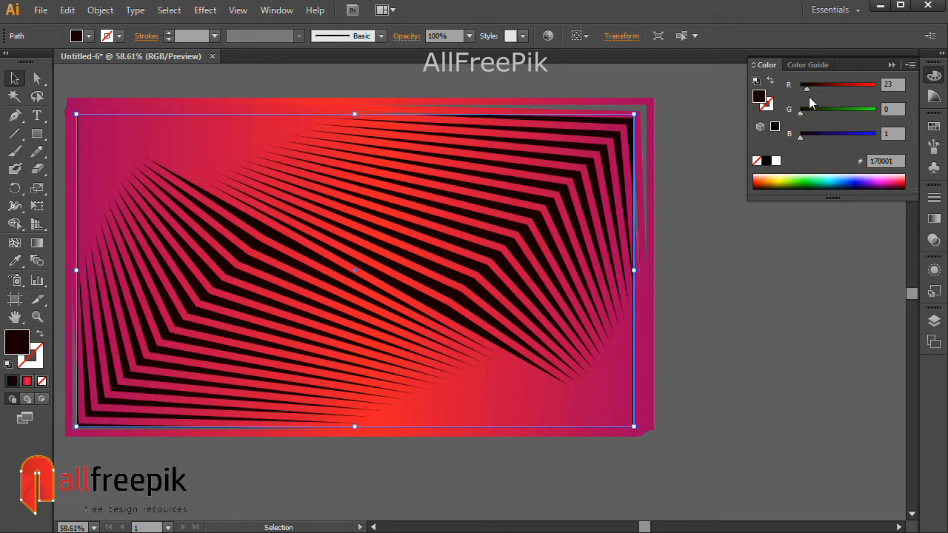
drag(807, 88, 816, 89)
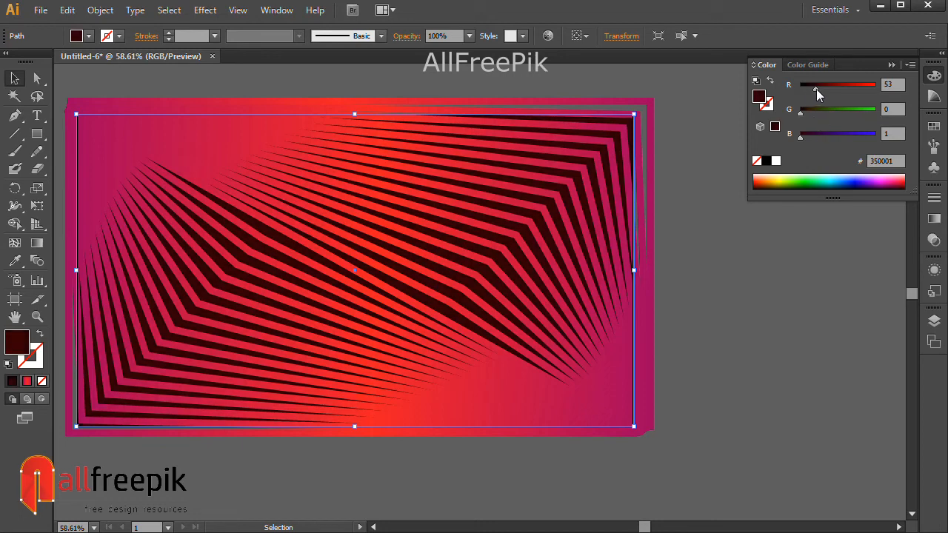
drag(816, 89, 813, 88)
drag(801, 137, 803, 115)
Set the background rectangle's fill to exactly R 45, G 10, B 15 and deselect it
click(892, 83)
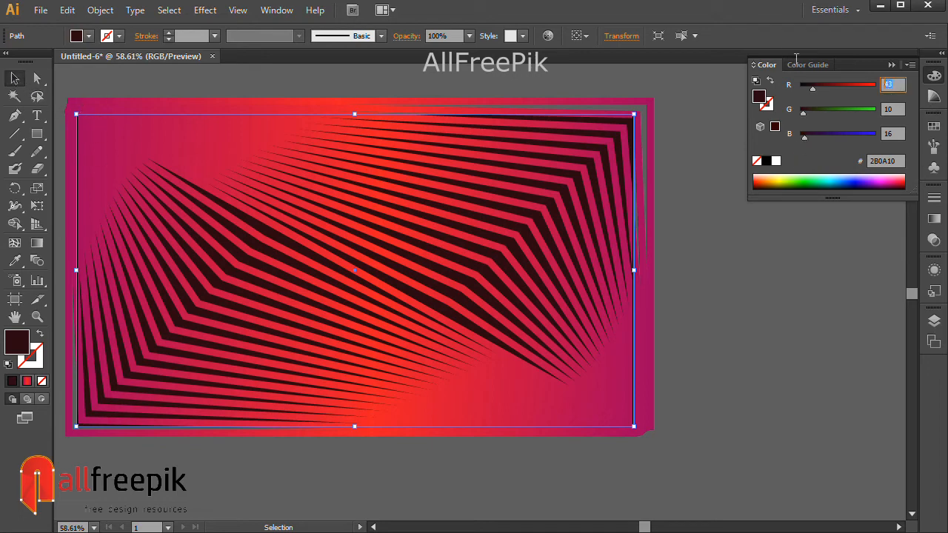
text(45)
key(Tab)
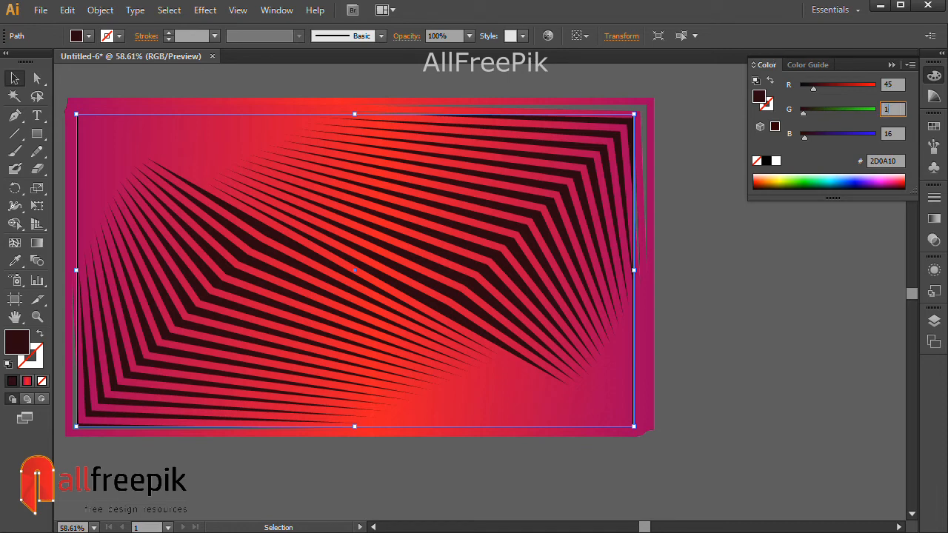
key(Tab)
text(15)
key(Return)
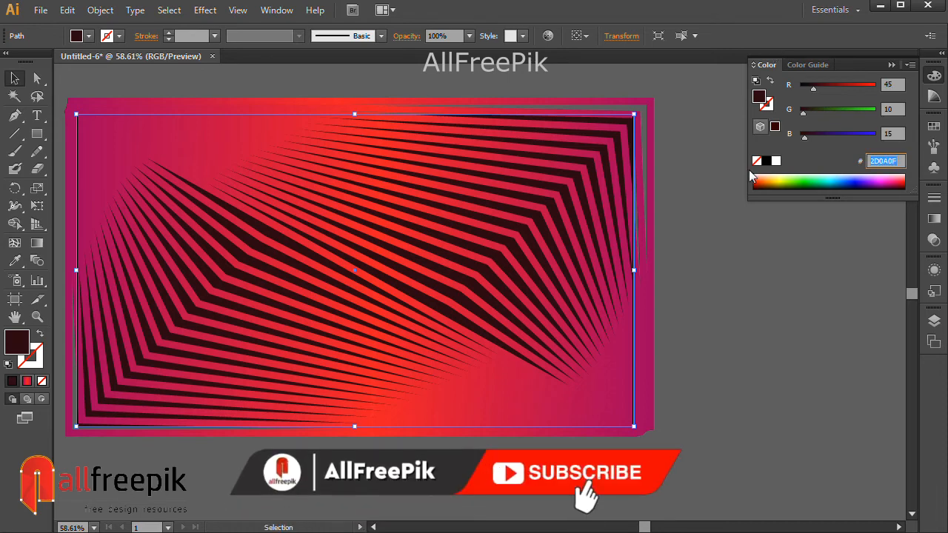
click(725, 239)
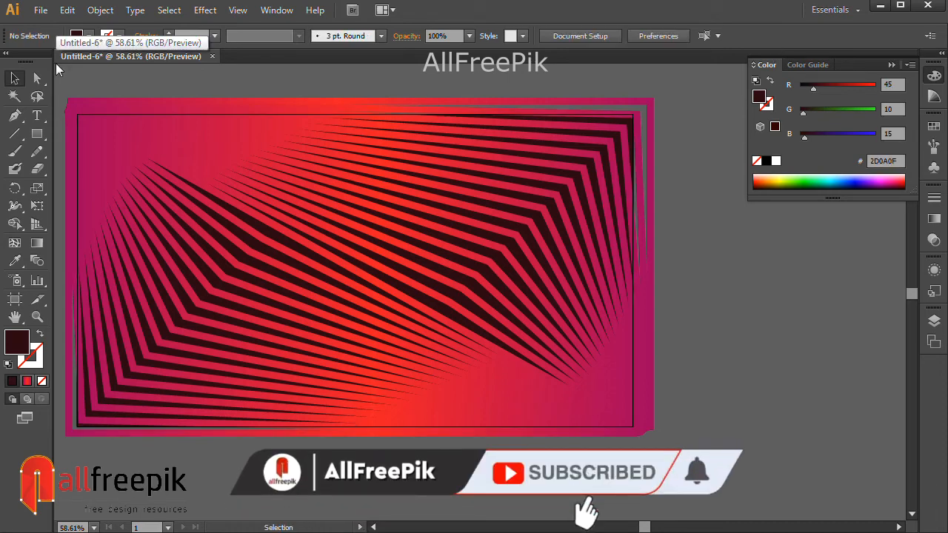
Draw a rectangle covering the whole artboard over the artwork and remove its fill
click(37, 135)
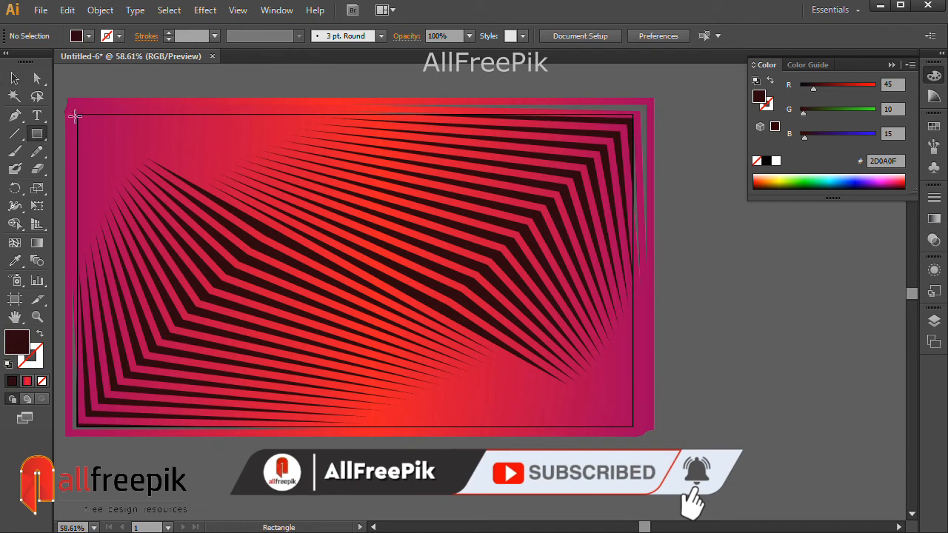
drag(75, 114, 634, 425)
click(14, 78)
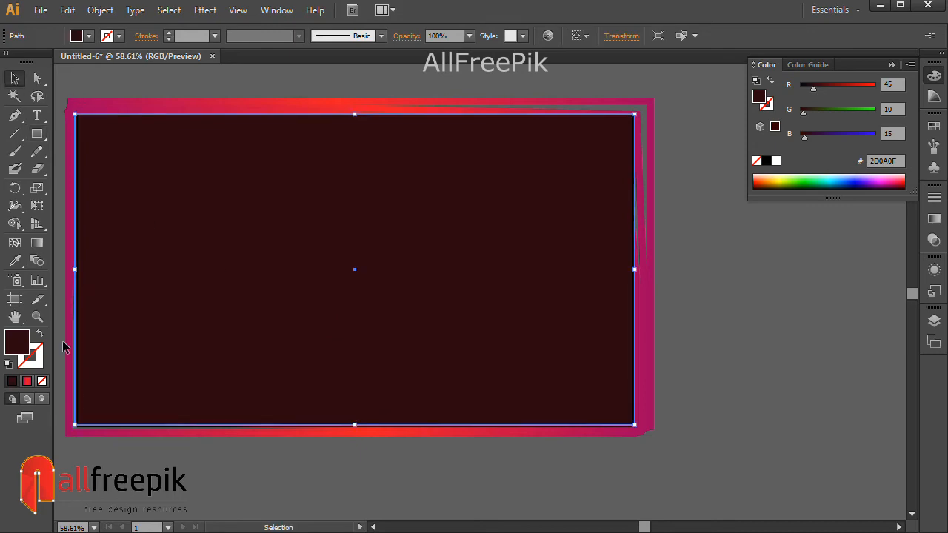
click(42, 381)
Select all objects and make a clipping mask from the artboard-sized rectangle, leaving nothing selected
click(161, 10)
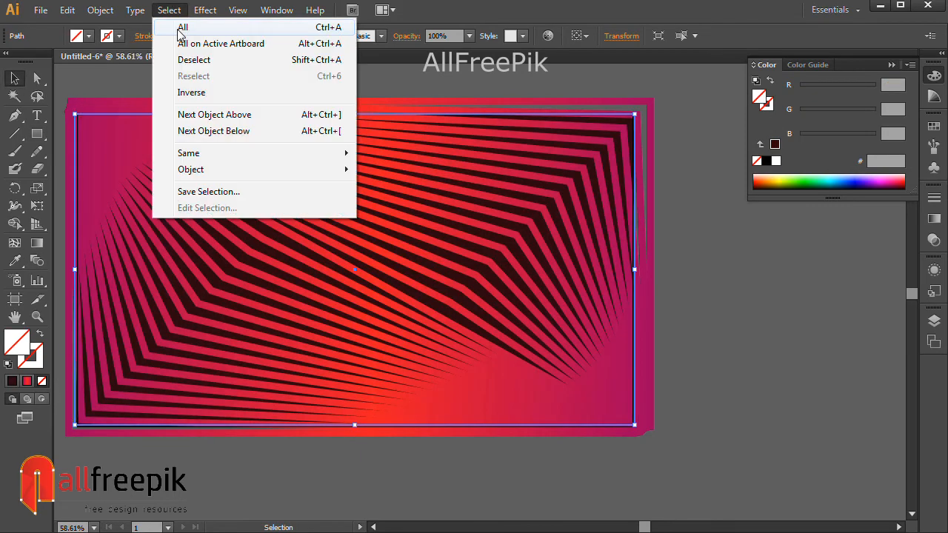
click(179, 30)
right_click(451, 320)
click(488, 332)
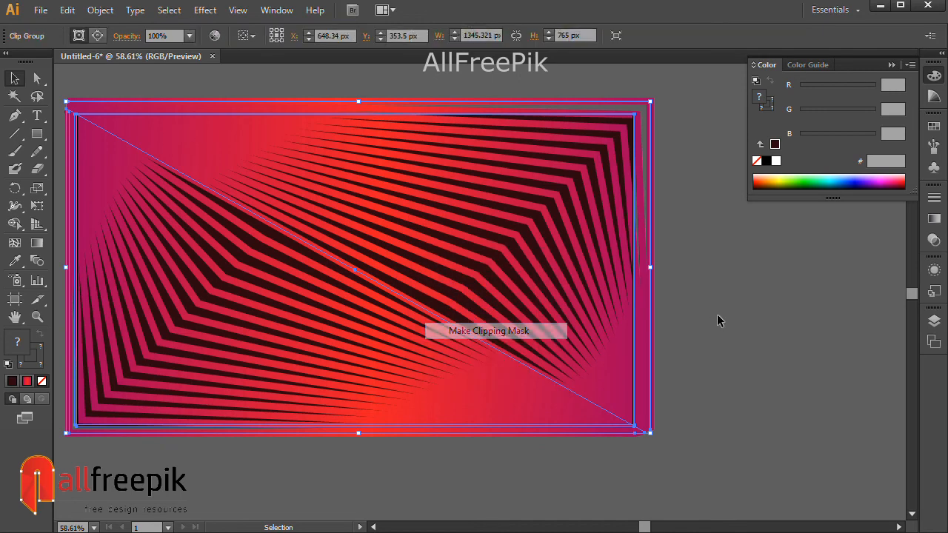
click(718, 319)
Move the clipping rectangle's lower edge down to the artboard's lower edge to cover the white strip
key(ctrl+space)
drag(75, 101, 668, 447)
click(39, 79)
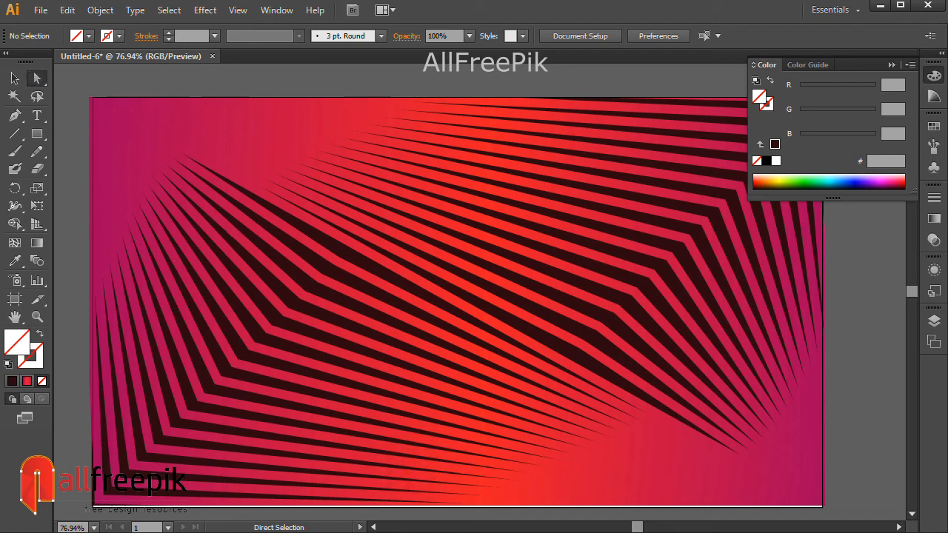
drag(542, 327, 524, 230)
drag(439, 372, 524, 463)
drag(387, 239, 400, 243)
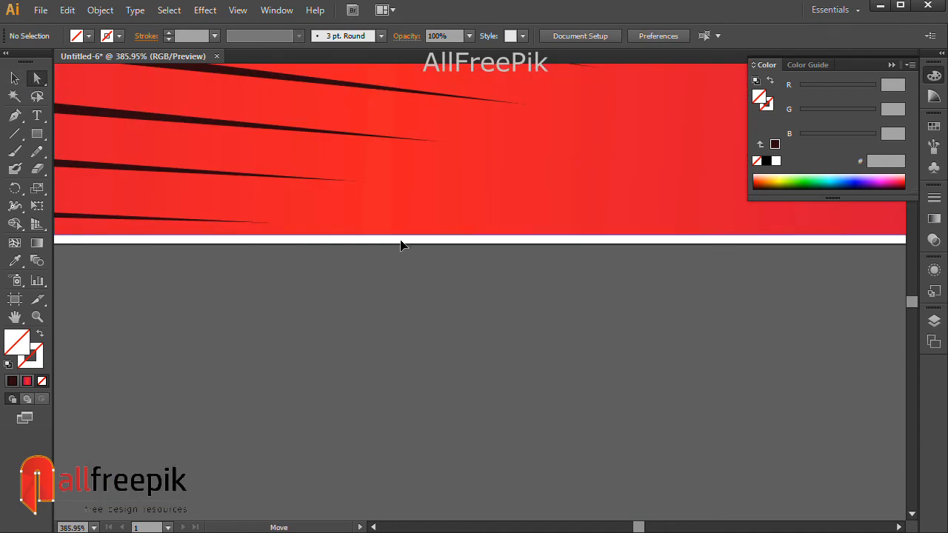
click(413, 324)
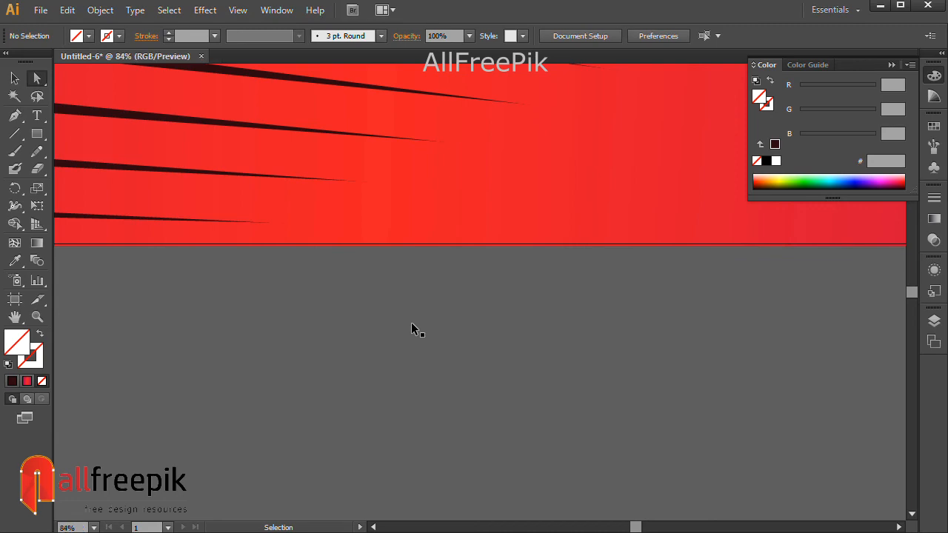
Fit the whole artboard in the window and collapse the colour settings to review the finished background
key(ctrl+0)
click(892, 65)
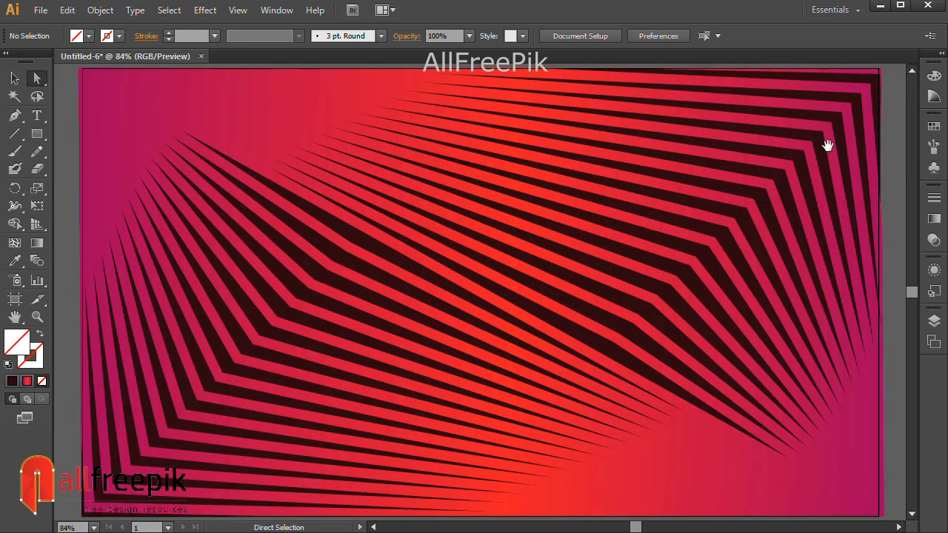
drag(825, 144, 810, 146)
click(15, 78)
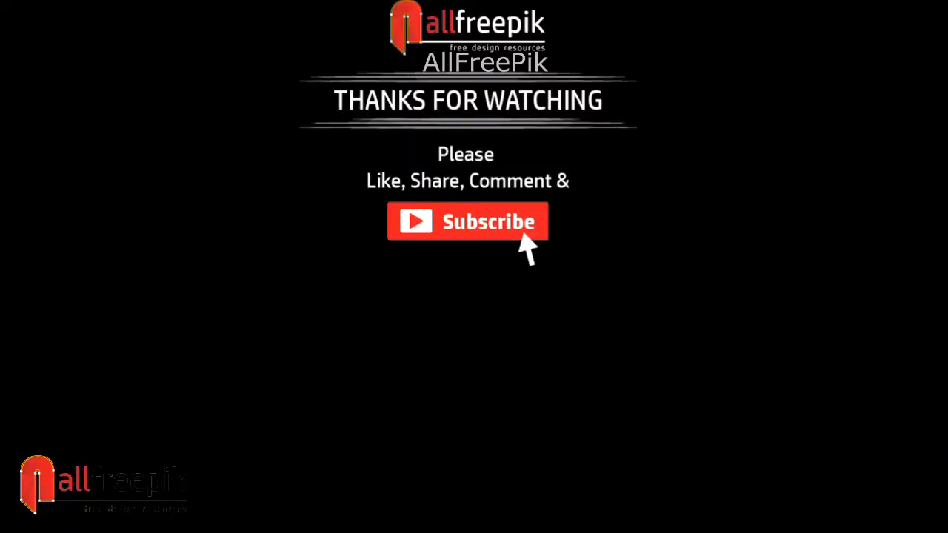